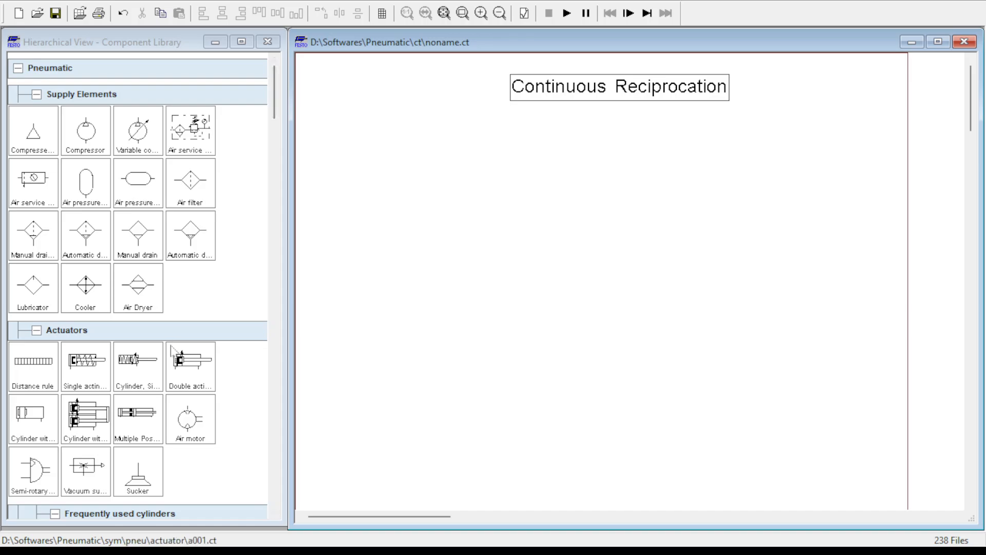
# - Place a single acting cylinder in the circuit, below the title
pyautogui.moveTo(91, 372); pyautogui.dragTo(455, 157)
pyautogui.click(479, 202)
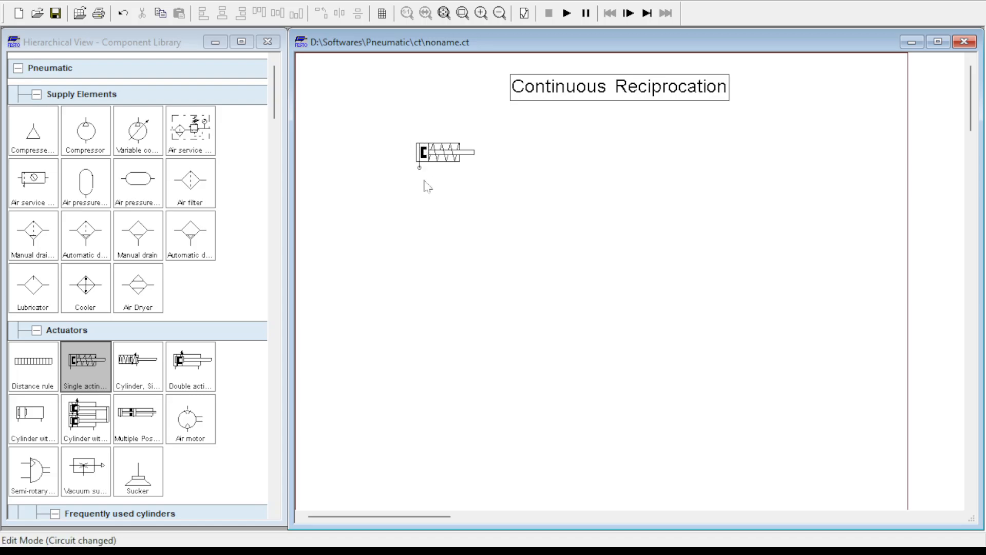
pyautogui.moveTo(423, 156)
# - Add a configurable 3/n way valve from the component library directly below the cylinder
pyautogui.scroll(-2, 175, 426)
pyautogui.scroll(-13, 175, 427)
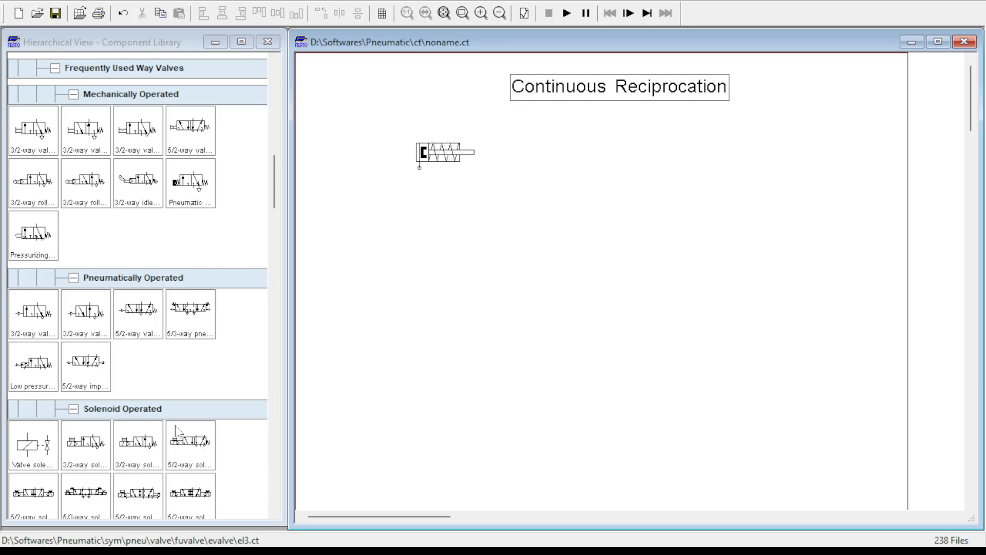
pyautogui.scroll(-4, 175, 429)
pyautogui.scroll(-1, 175, 428)
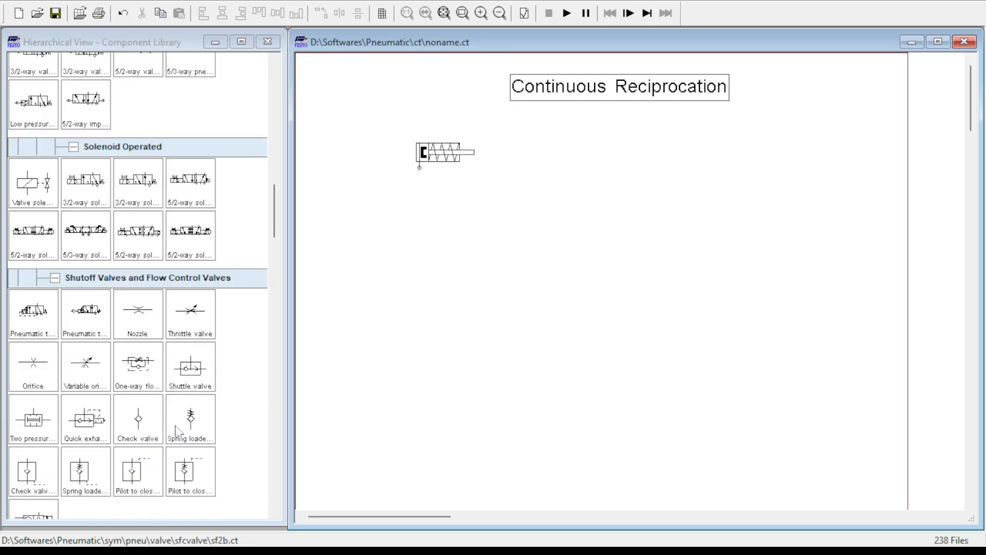
pyautogui.scroll(2, 175, 428)
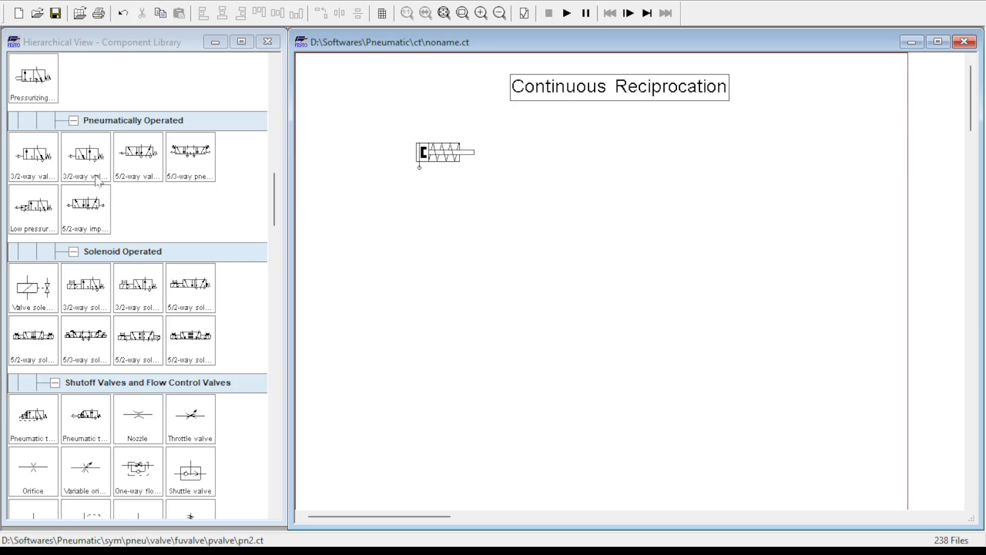
pyautogui.scroll(3, 76, 239)
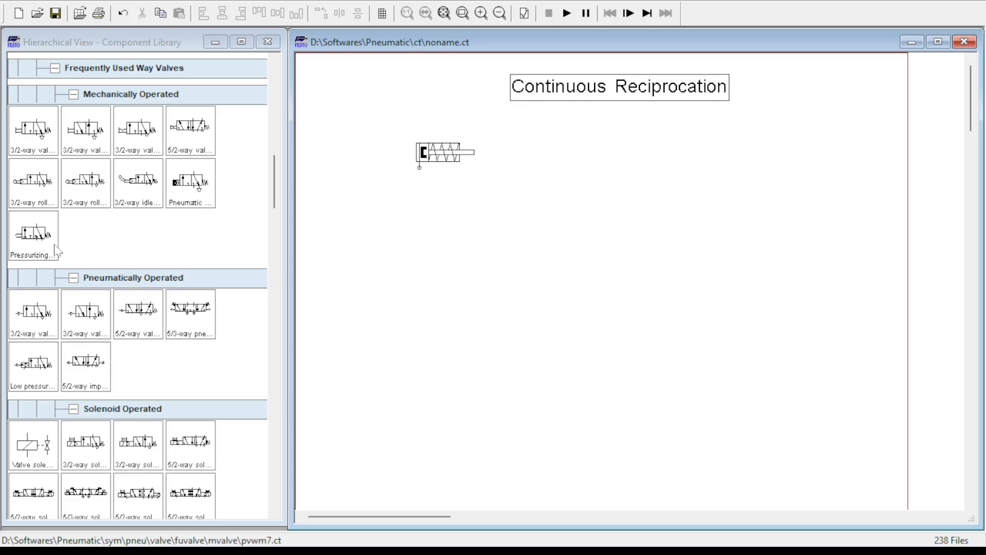
pyautogui.scroll(3, 52, 237)
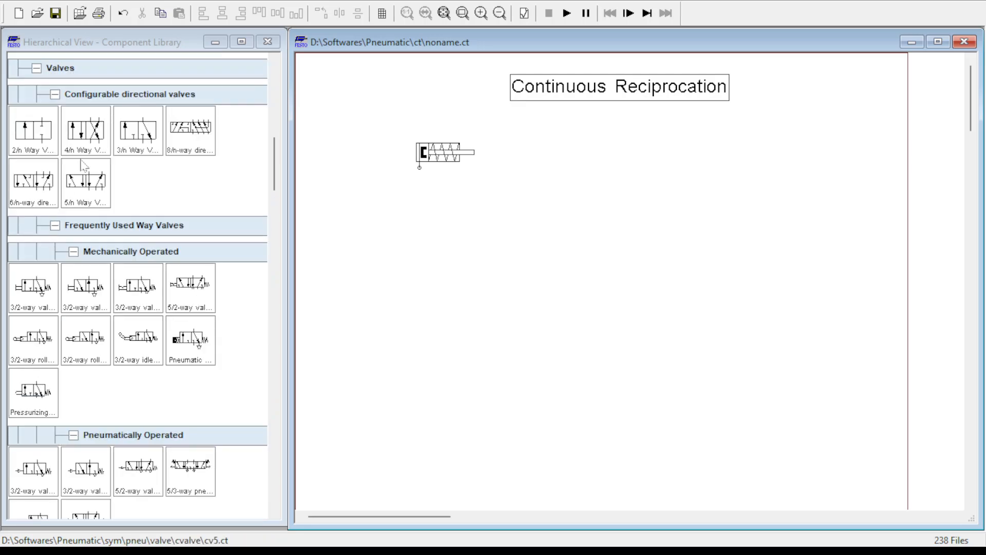
pyautogui.moveTo(133, 140); pyautogui.dragTo(443, 226)
# - Set the valve body to an open flow position and an exhaust position, with the second as the initial position
pyautogui.doubleClick(434, 210)
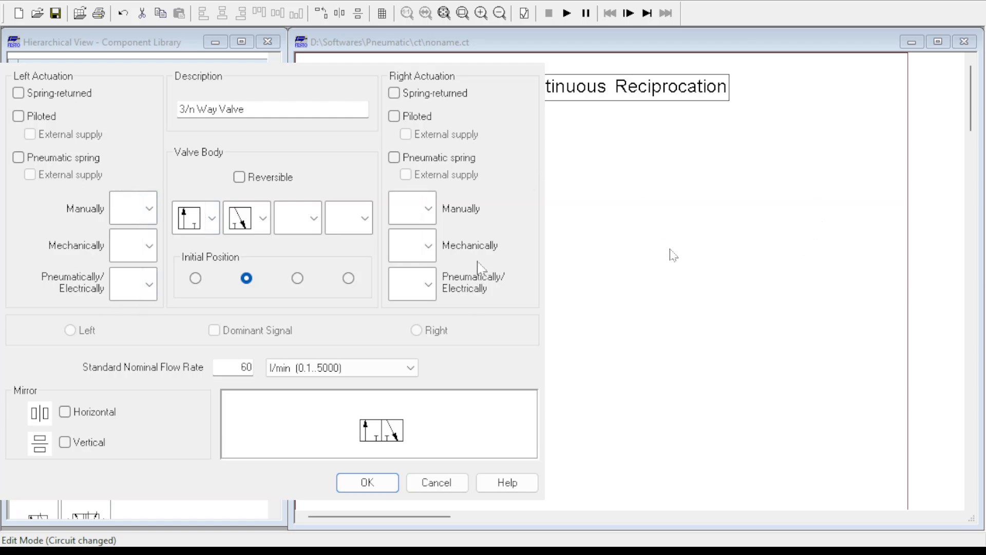
pyautogui.click(214, 221)
pyautogui.click(203, 276)
pyautogui.click(263, 218)
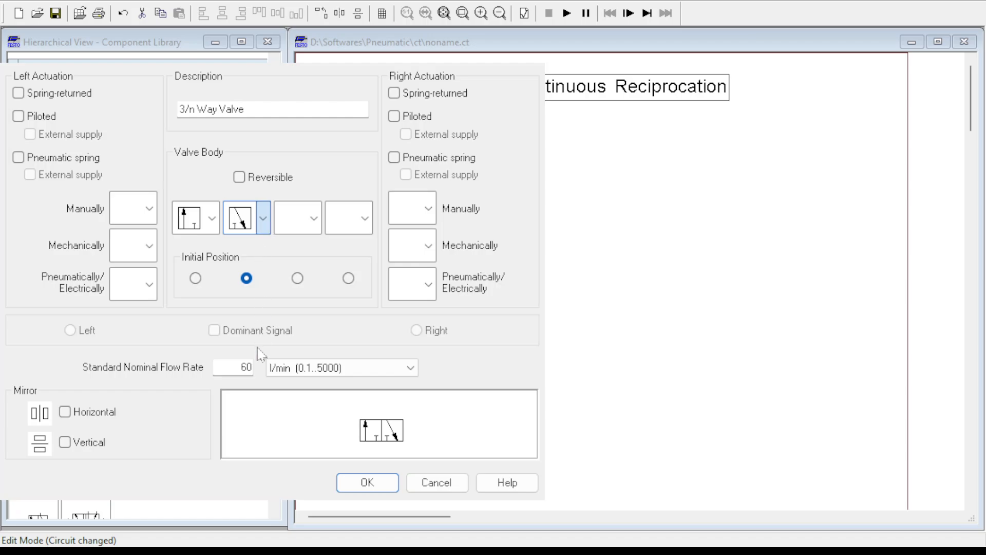
pyautogui.click(256, 309)
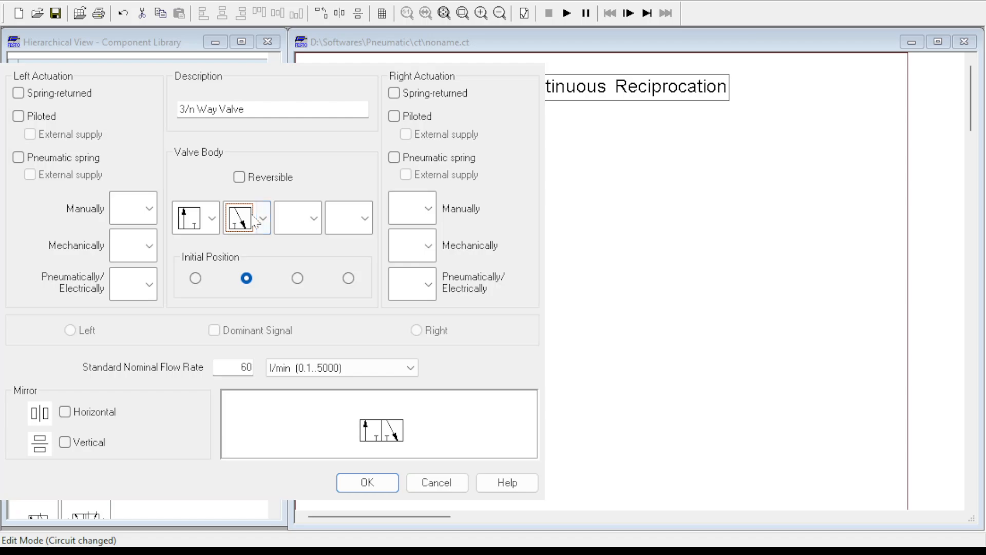
pyautogui.click(248, 280)
# - Give the 3/n way valve pneumatic actuation on both its left and right sides
pyautogui.click(130, 363)
pyautogui.click(433, 284)
pyautogui.click(421, 370)
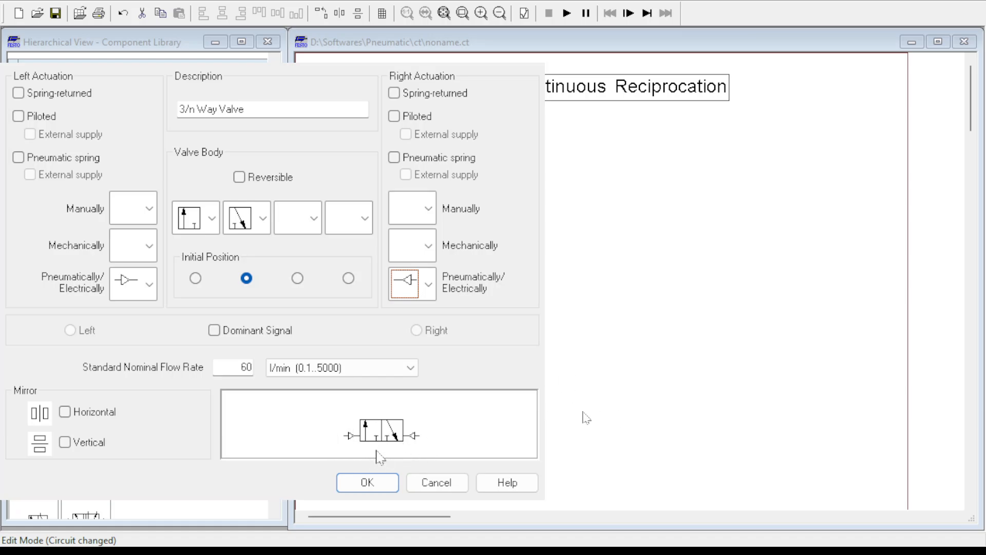
pyautogui.click(367, 483)
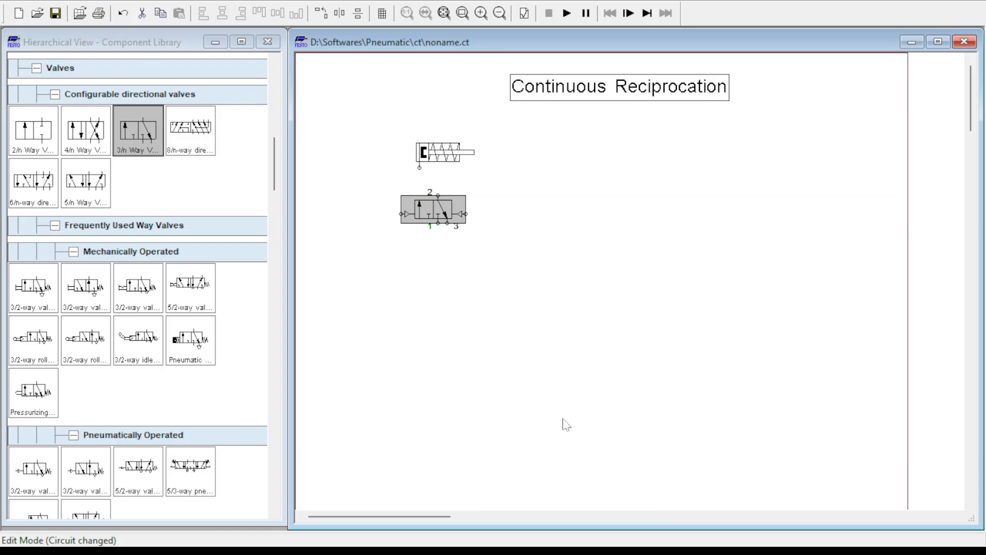
# - Connect the cylinder's port to valve port 2 and shift the cylinder so the line runs straight
pyautogui.moveTo(419, 167); pyautogui.dragTo(437, 195)
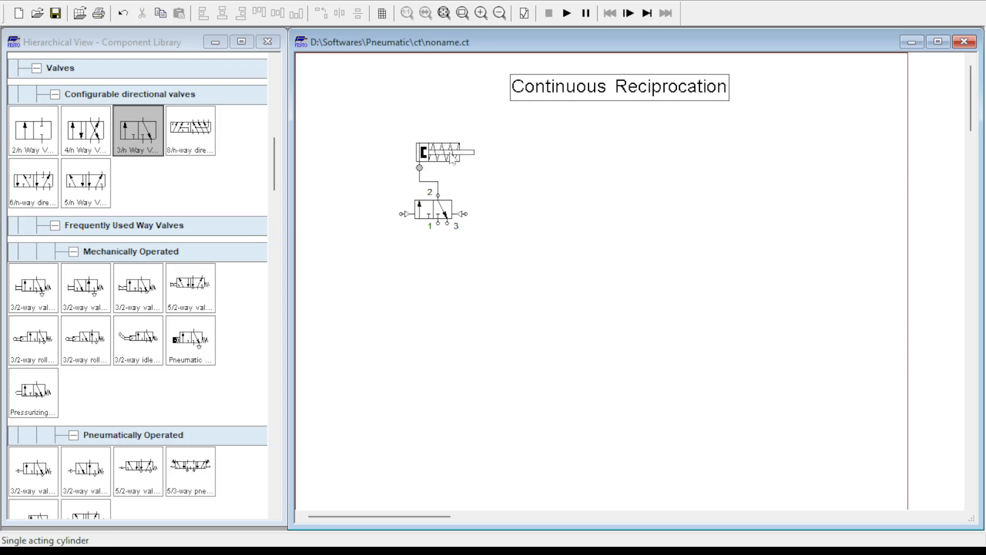
pyautogui.moveTo(449, 151); pyautogui.dragTo(467, 151)
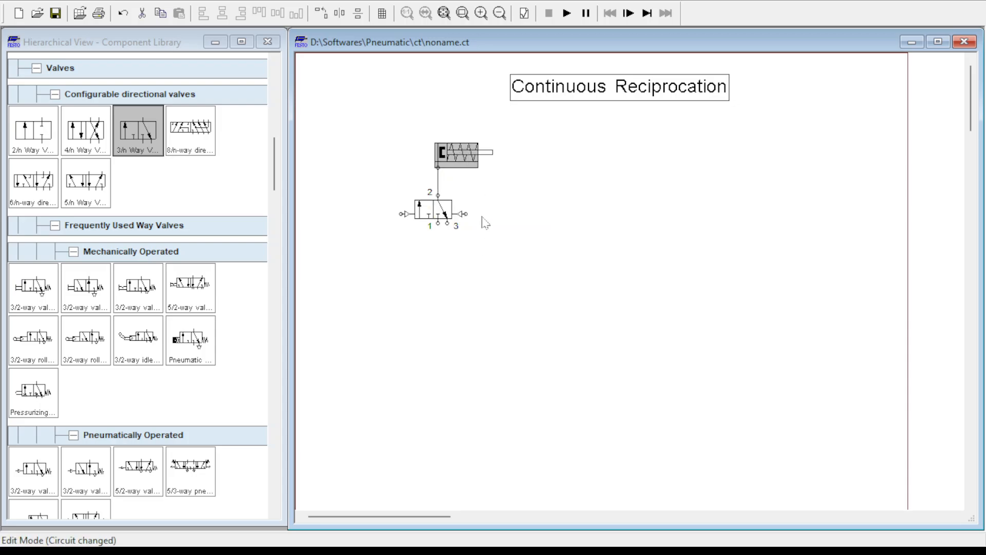
pyautogui.moveTo(468, 155)
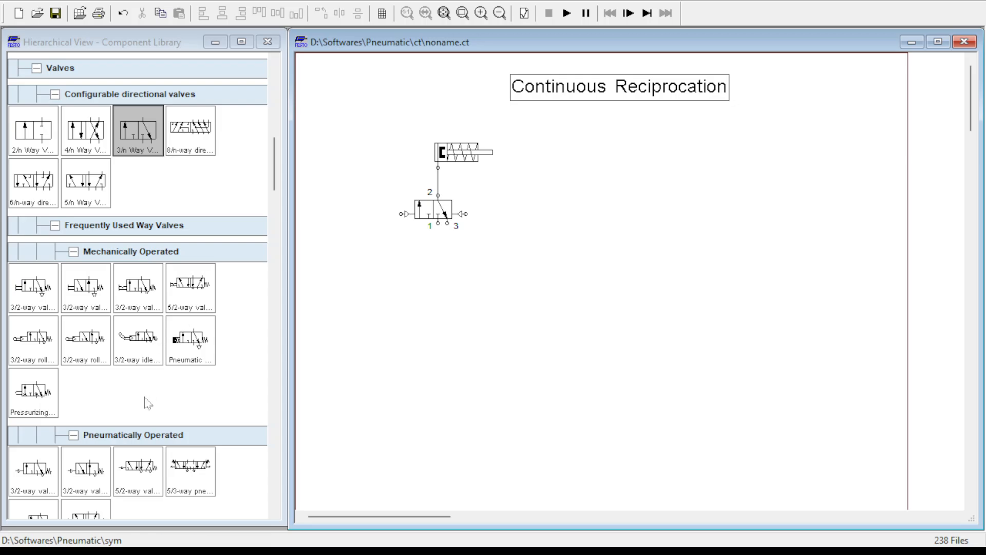
# - Add a second 3/n way valve below the first and configure it with left roller actuation and right spring return
pyautogui.moveTo(137, 149); pyautogui.dragTo(464, 296)
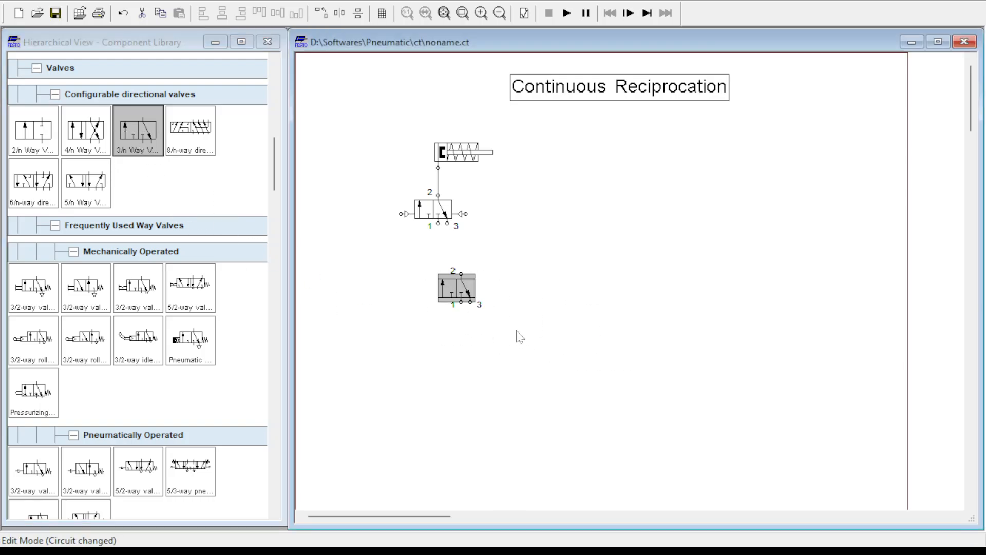
pyautogui.doubleClick(458, 291)
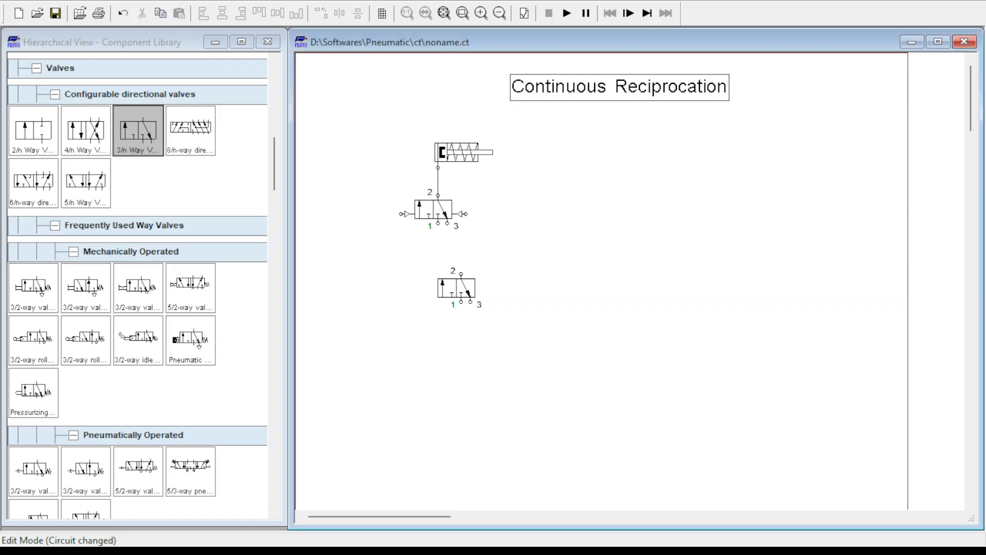
pyautogui.click(468, 297)
pyautogui.doubleClick(467, 297)
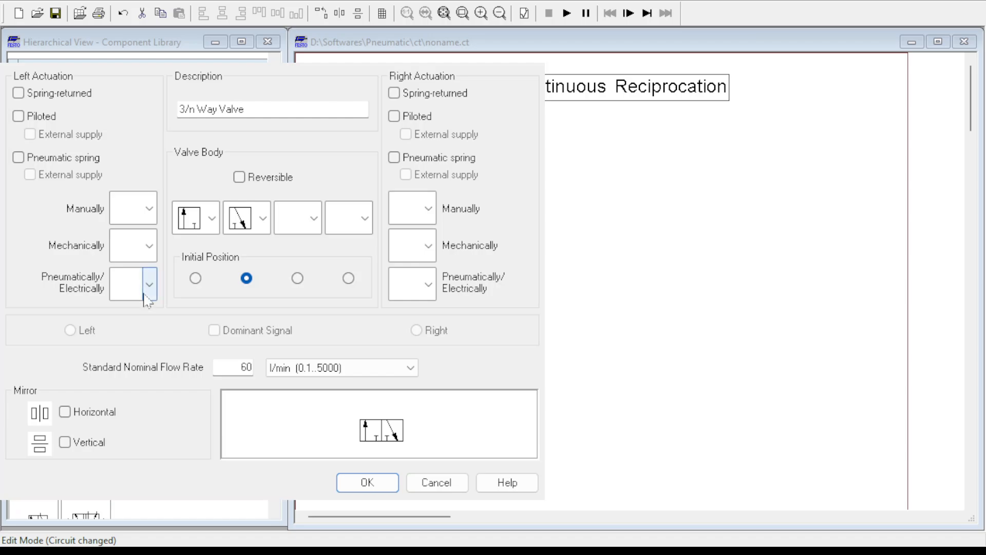
pyautogui.click(152, 250)
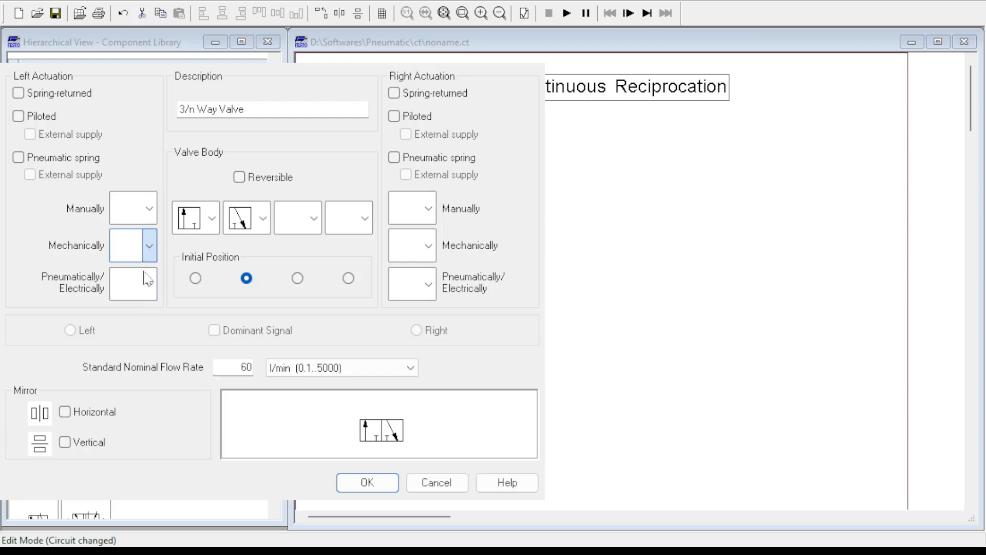
pyautogui.click(133, 344)
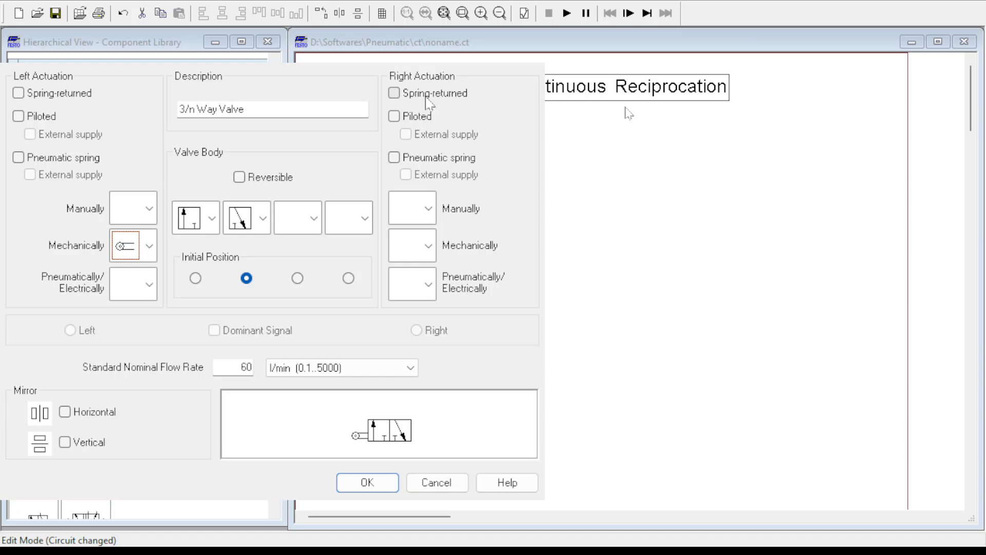
pyautogui.click(427, 99)
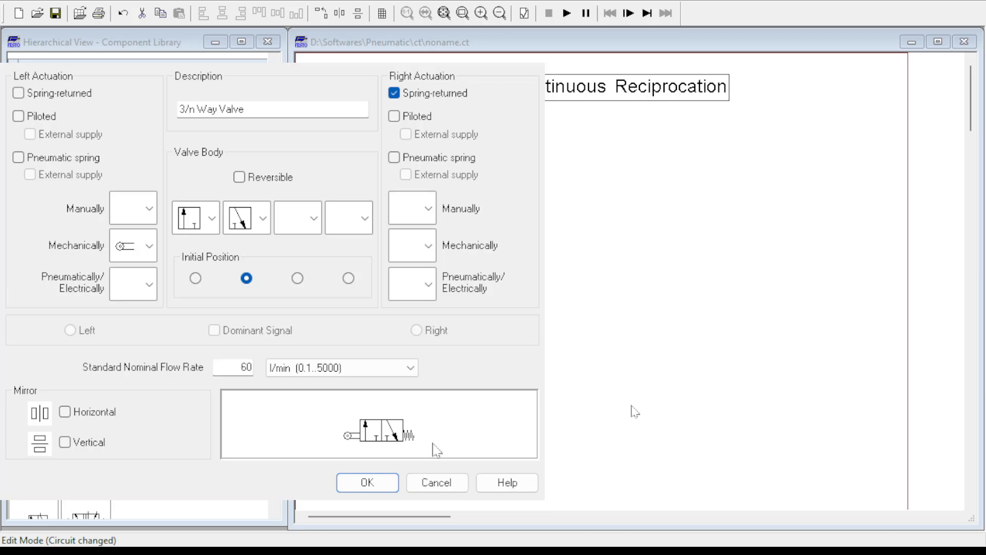
pyautogui.click(381, 491)
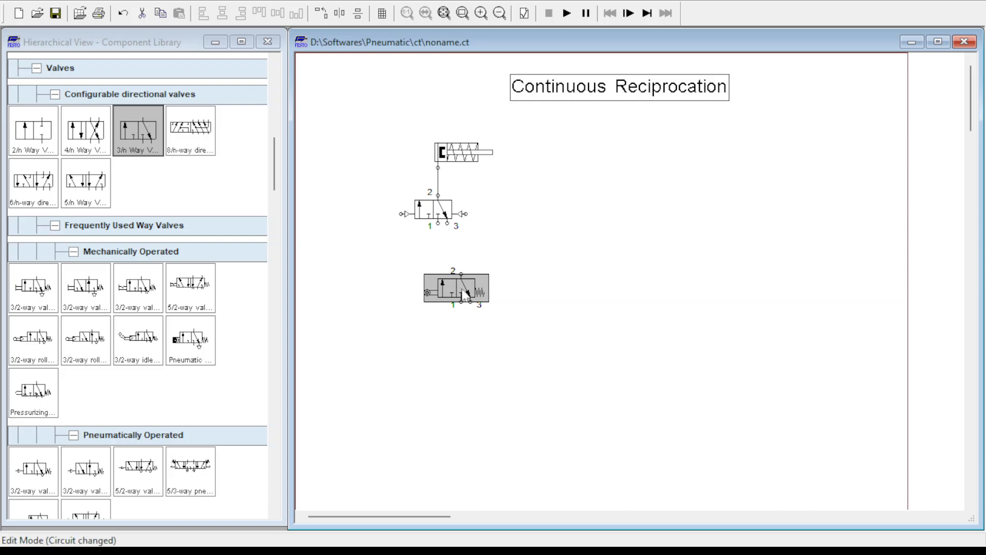
# - Move the roller valve leftward so that it sits beneath the pneumatically actuated valve
pyautogui.moveTo(465, 294); pyautogui.dragTo(433, 294)
pyautogui.click(510, 293)
pyautogui.click(433, 294)
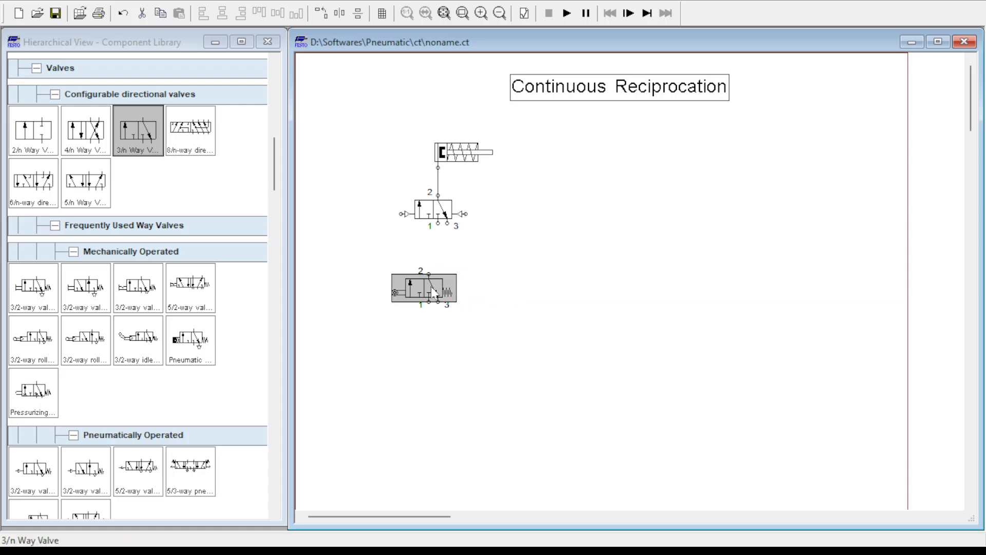
# - Duplicate the roller valve, place the copy to its right at the same height, and shift the original up and to the left
pyautogui.hotkey('ctrl', 'c')
pyautogui.click(561, 286)
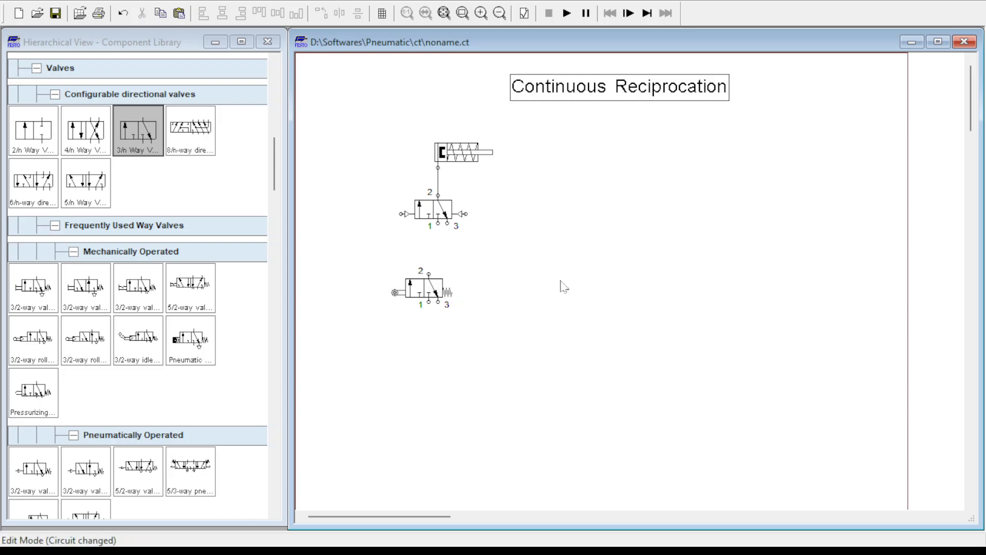
pyautogui.hotkey('ctrl', 'v')
pyautogui.moveTo(655, 322); pyautogui.dragTo(534, 293)
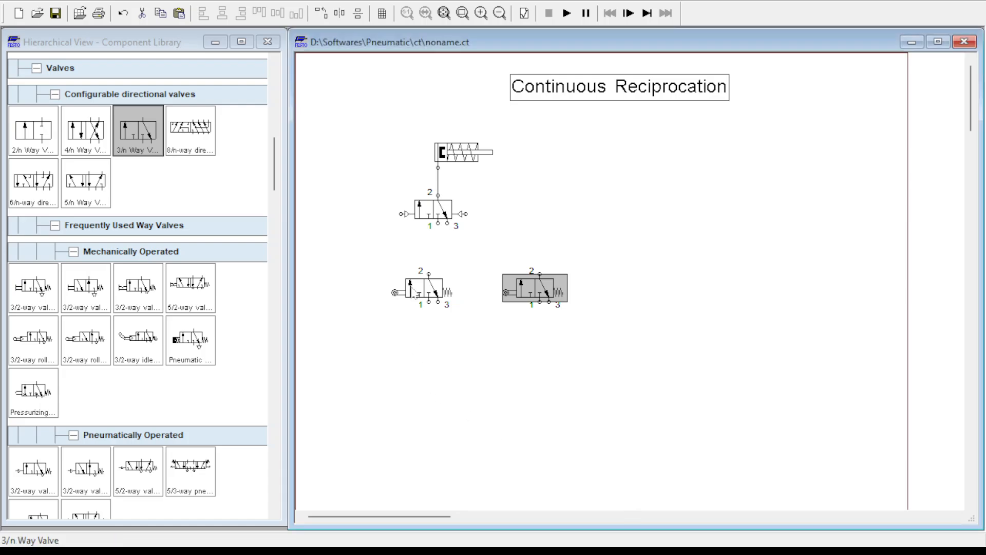
pyautogui.moveTo(418, 289); pyautogui.dragTo(392, 270)
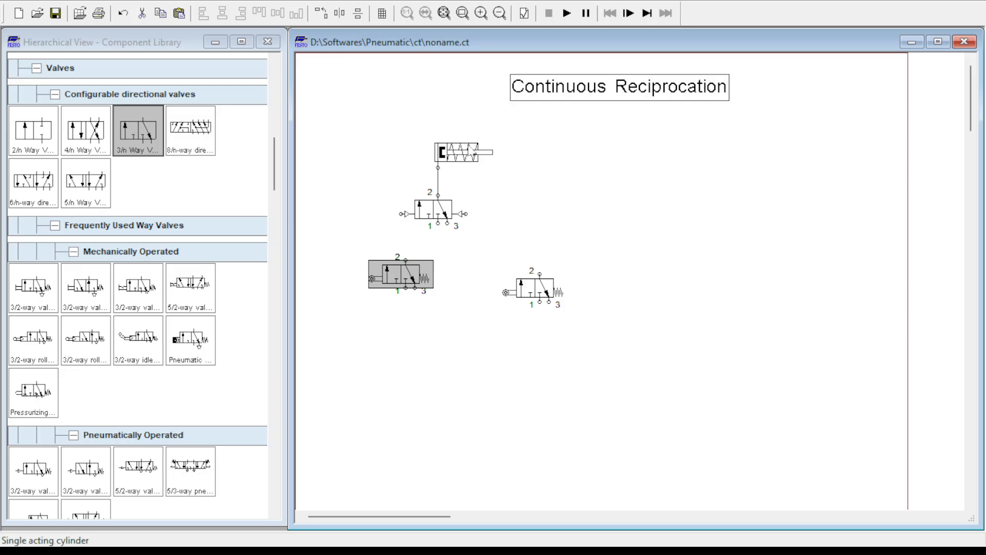
# - Add the actuating label RET to the single acting cylinder, with begin and end positions of 0 mm
pyautogui.moveTo(468, 147)
pyautogui.doubleClick(472, 157)
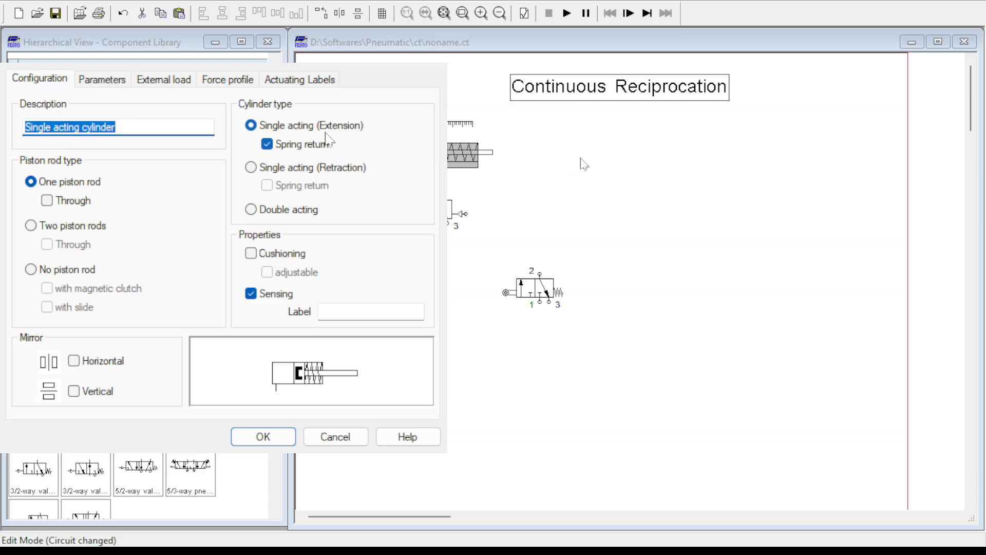
pyautogui.click(319, 80)
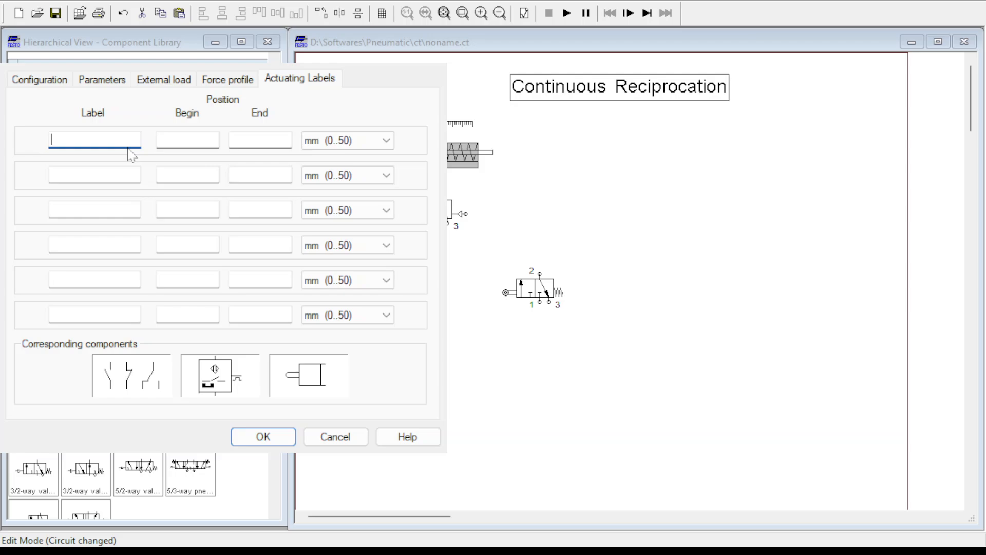
pyautogui.write('RET')
pyautogui.press('Tab')
pyautogui.write('0')
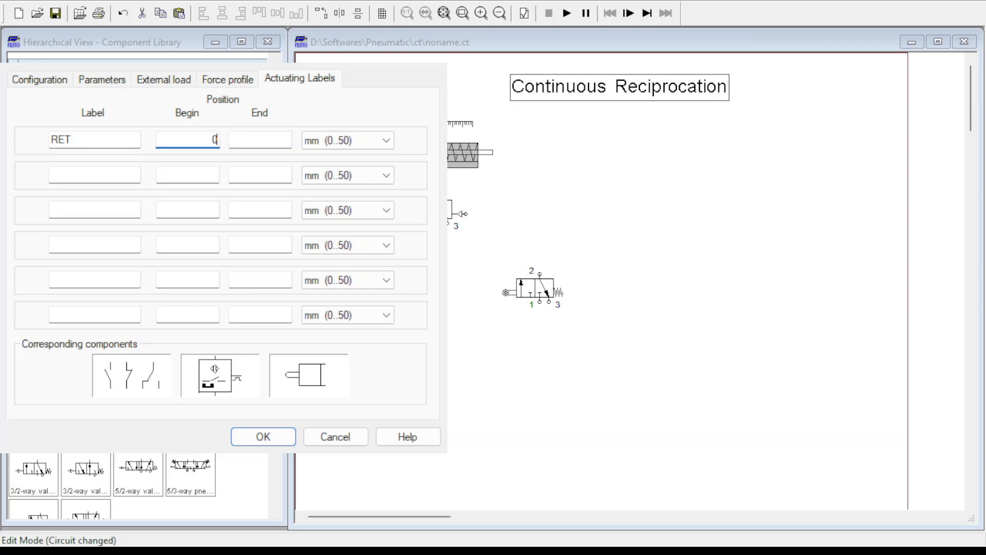
pyautogui.press('Tab')
pyautogui.write('0')
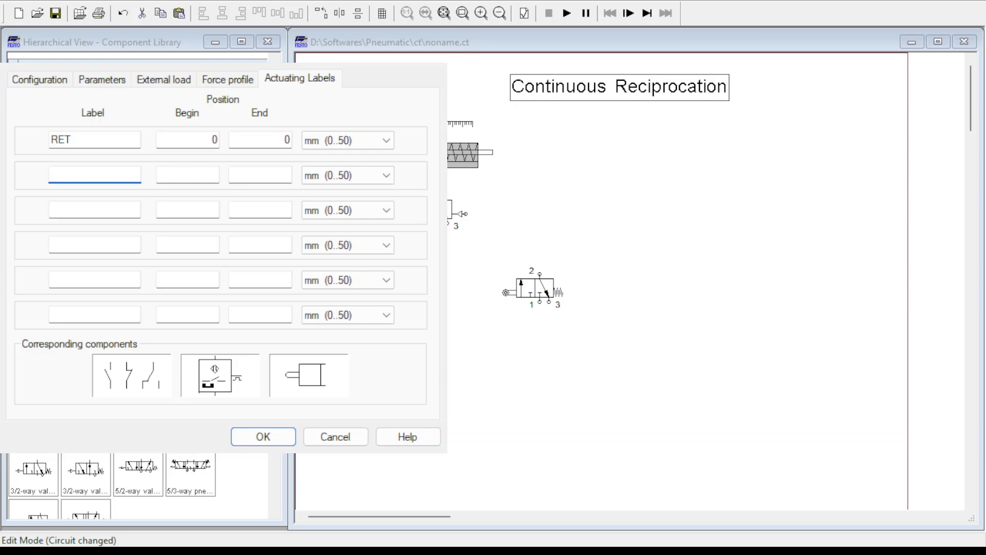
# - Add a second actuating label EXT to the cylinder, with begin and end positions of 50 mm
pyautogui.write('EXT')
pyautogui.click(187, 175)
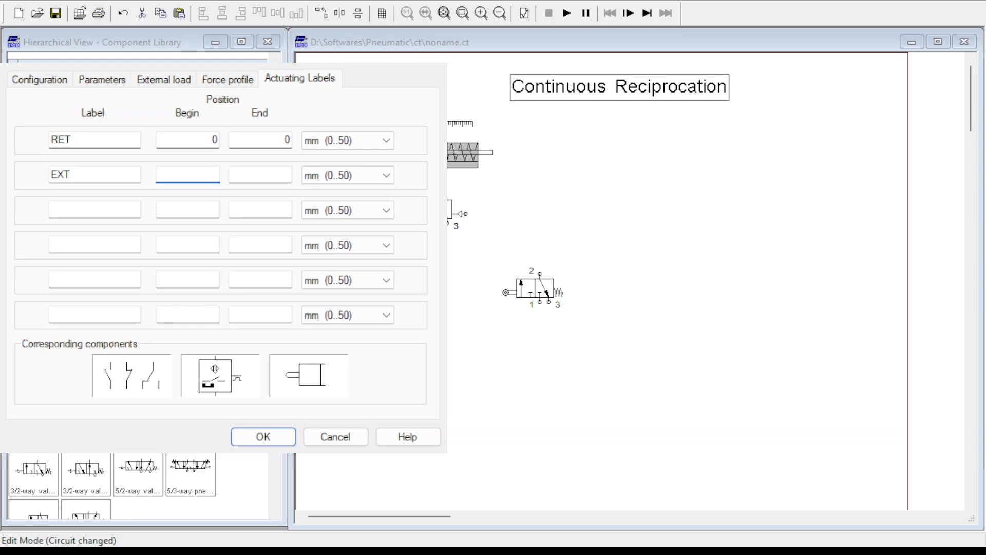
pyautogui.write('50')
pyautogui.press('Tab')
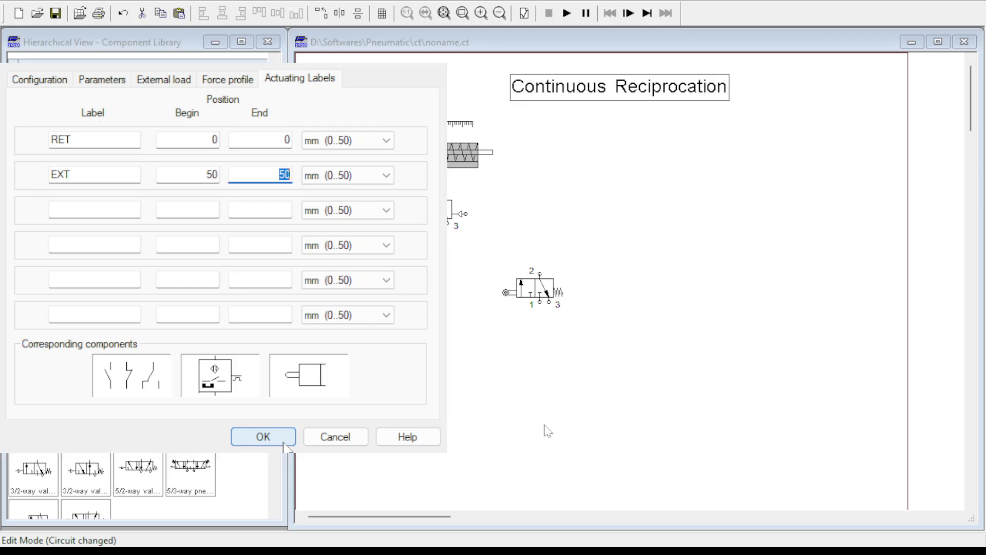
pyautogui.click(263, 437)
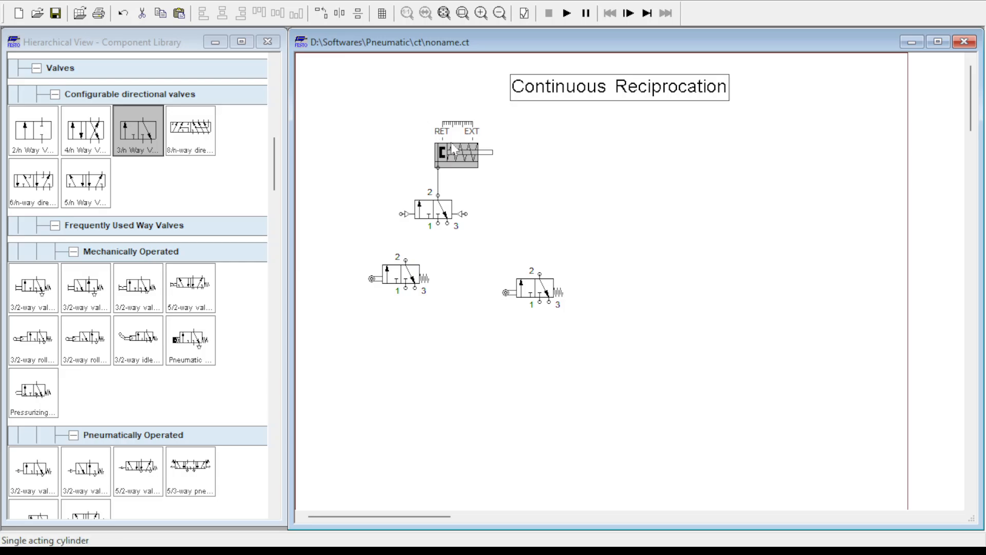
# - Reposition the left roller valve slightly farther down and to the left of the pneumatically actuated valve
pyautogui.moveTo(446, 133)
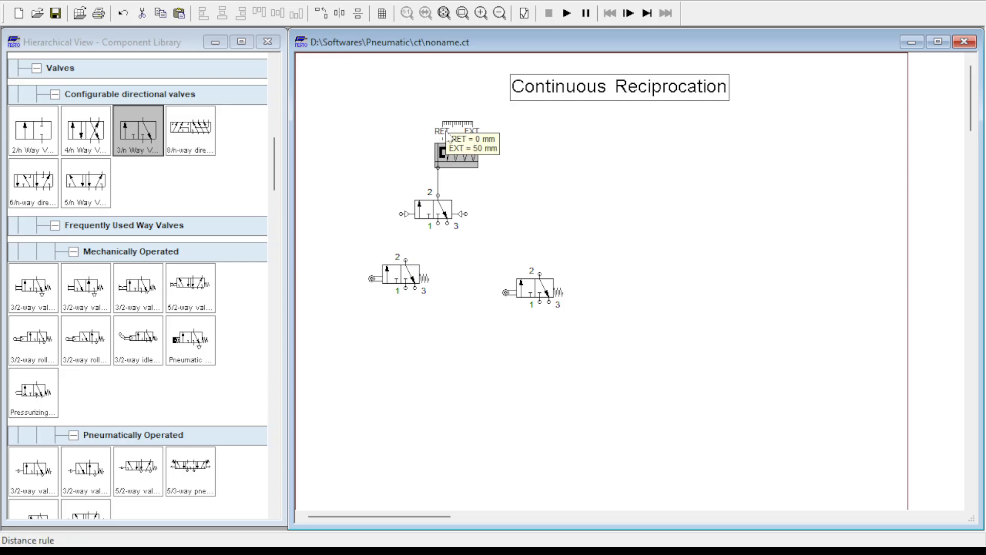
pyautogui.moveTo(447, 133); pyautogui.dragTo(477, 137)
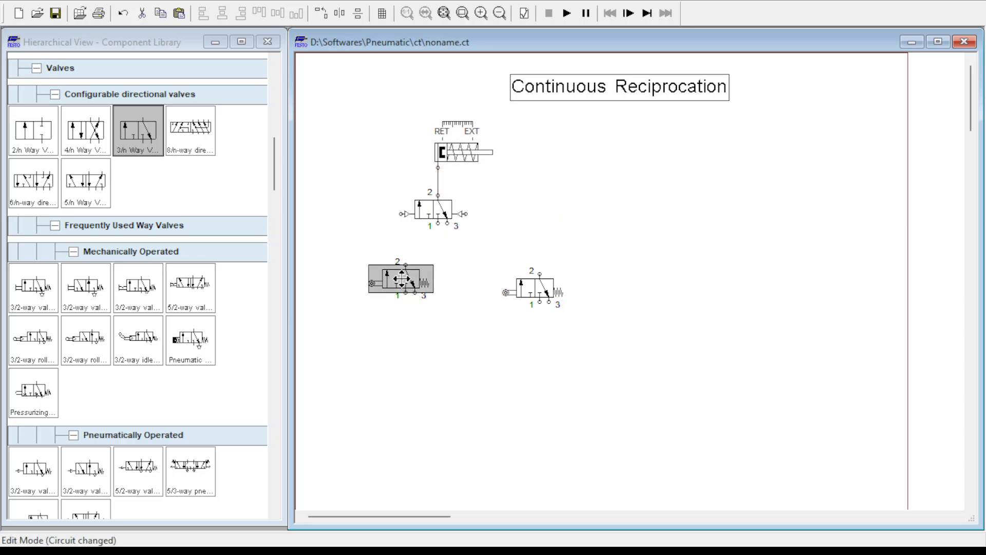
pyautogui.moveTo(402, 279); pyautogui.dragTo(392, 284)
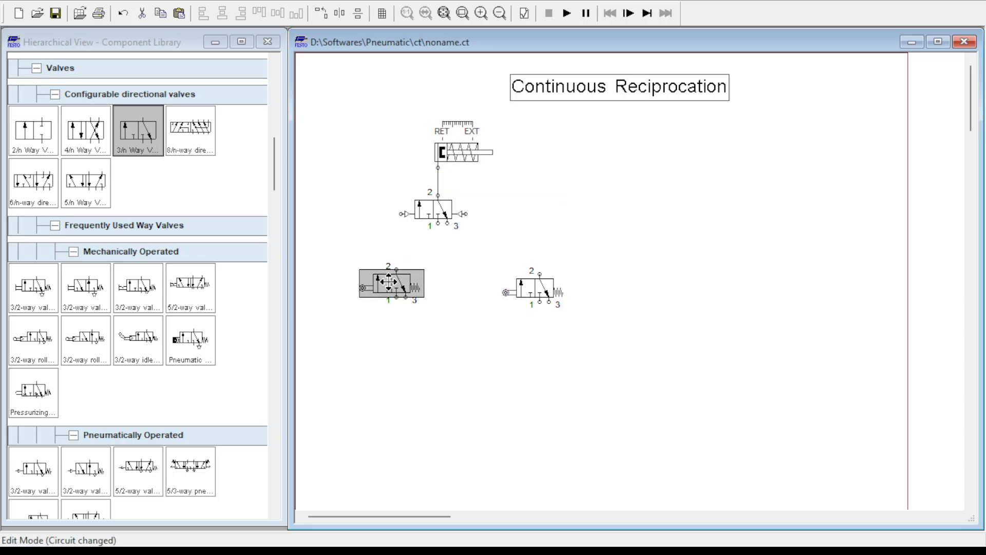
# - Assign the actuating label RET to the roller of the left roller valve
pyautogui.doubleClick(361, 288)
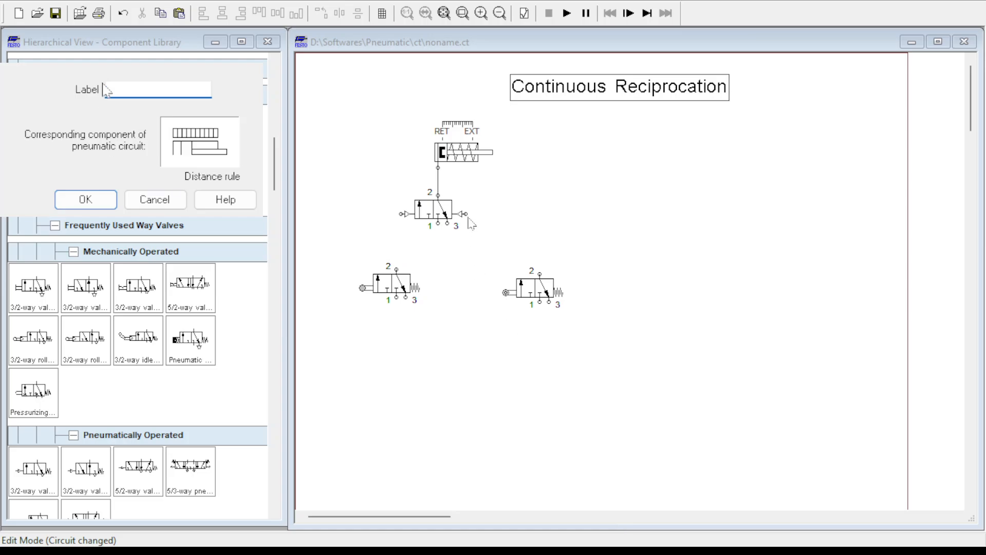
pyautogui.write('ret')
pyautogui.press('BackSpace')
pyautogui.press('BackSpace')
pyautogui.press('BackSpace')
pyautogui.write('RET')
pyautogui.click(105, 205)
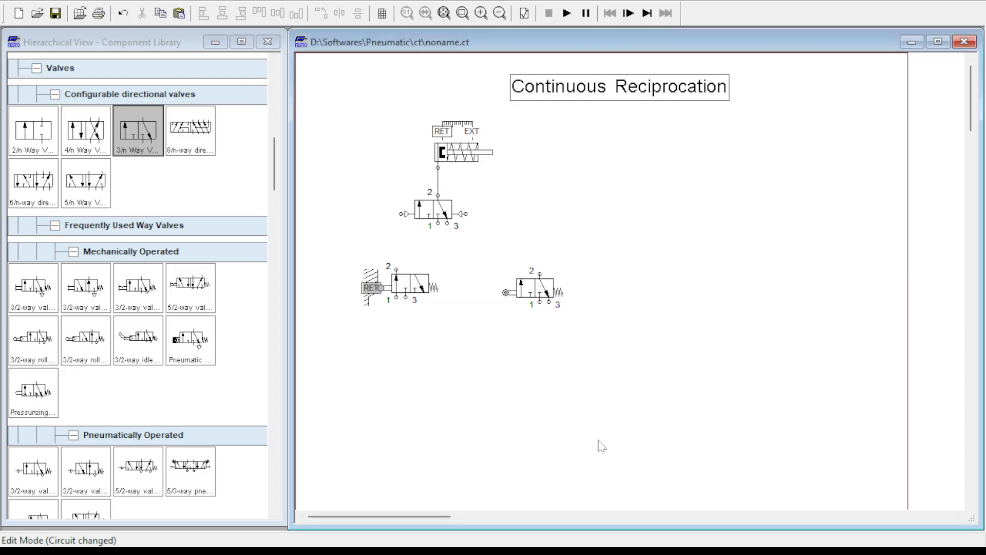
# - Assign the actuating label EXT to the roller of the right roller valve
pyautogui.doubleClick(506, 292)
pyautogui.write('EX')
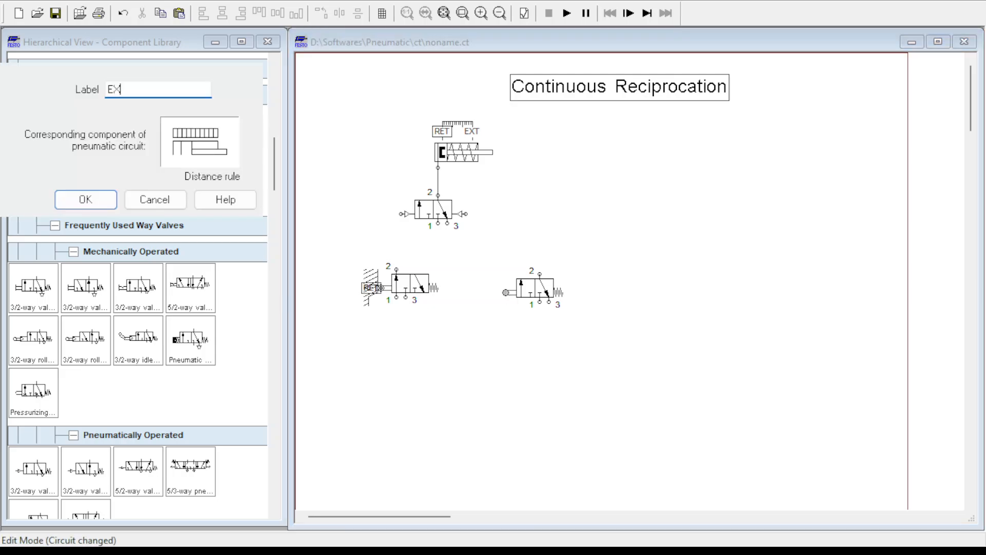
pyautogui.write('T')
pyautogui.press('Return')
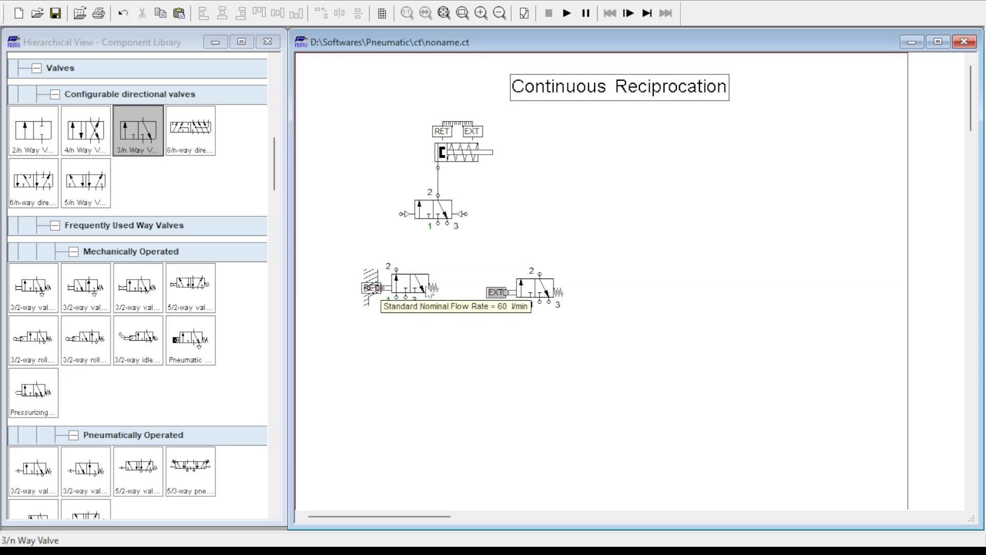
# - Move both roller valves up and to the left, and connect the RET valve's port 2 to the main valve's left pilot port
pyautogui.moveTo(421, 282); pyautogui.dragTo(398, 269)
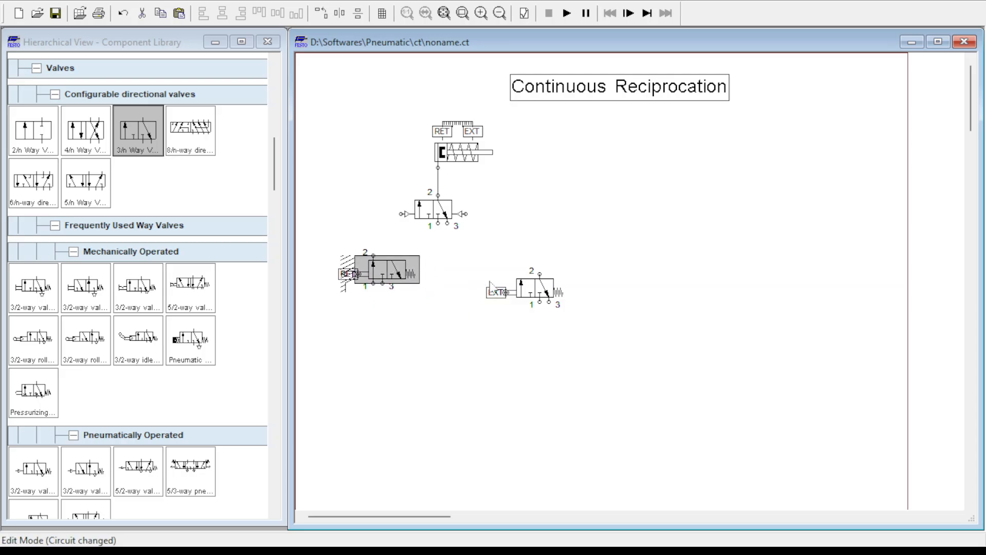
pyautogui.moveTo(535, 280); pyautogui.dragTo(494, 262)
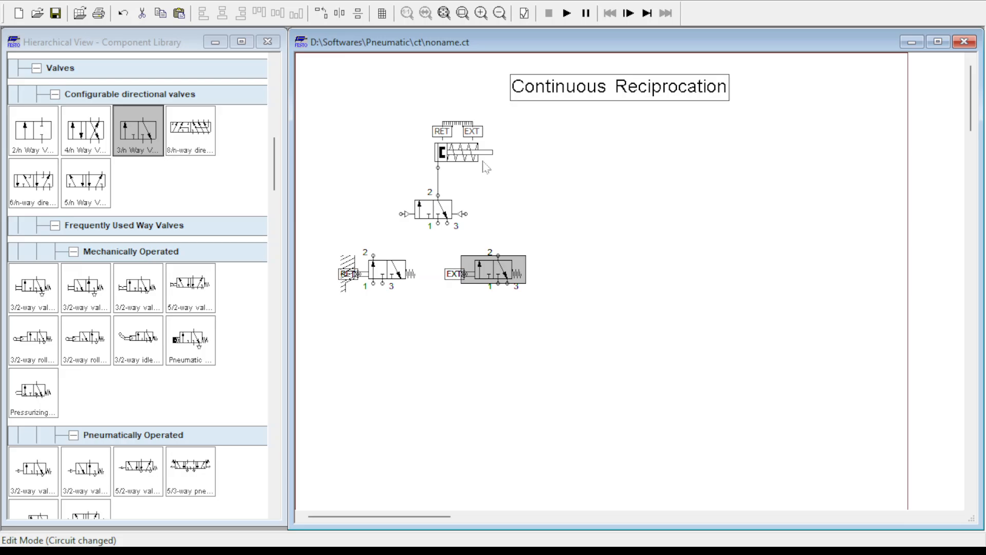
pyautogui.moveTo(456, 159)
pyautogui.click(374, 254)
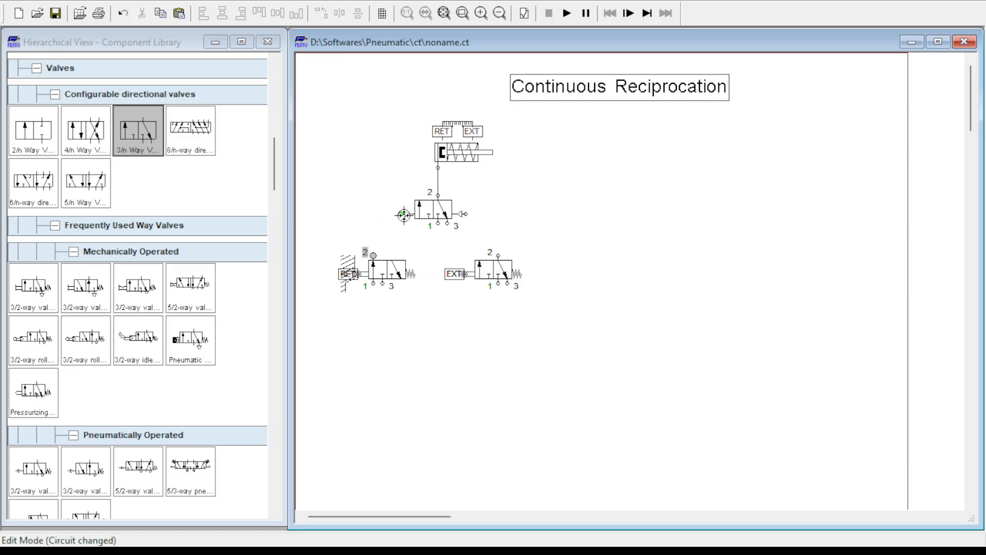
pyautogui.moveTo(404, 215); pyautogui.dragTo(402, 213)
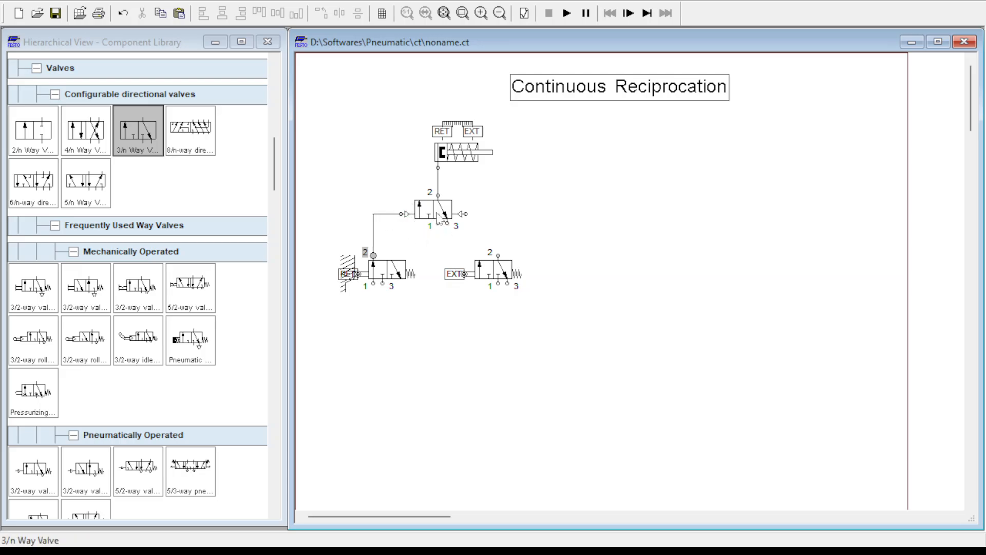
# - Set the simulation speed to a slow-motion factor of 1:15
pyautogui.moveTo(443, 217)
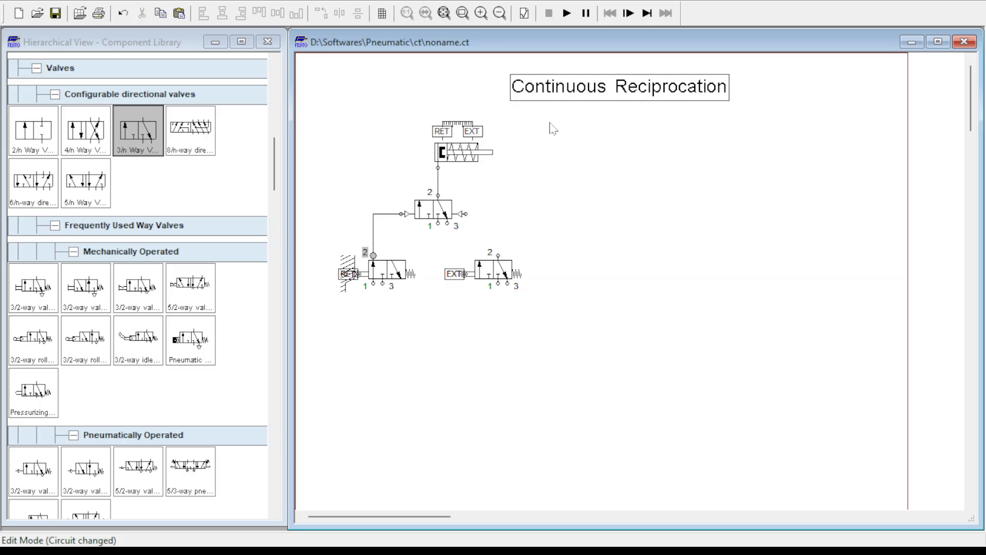
pyautogui.moveTo(452, 153)
pyautogui.click(294, 0)
pyautogui.click(340, 17)
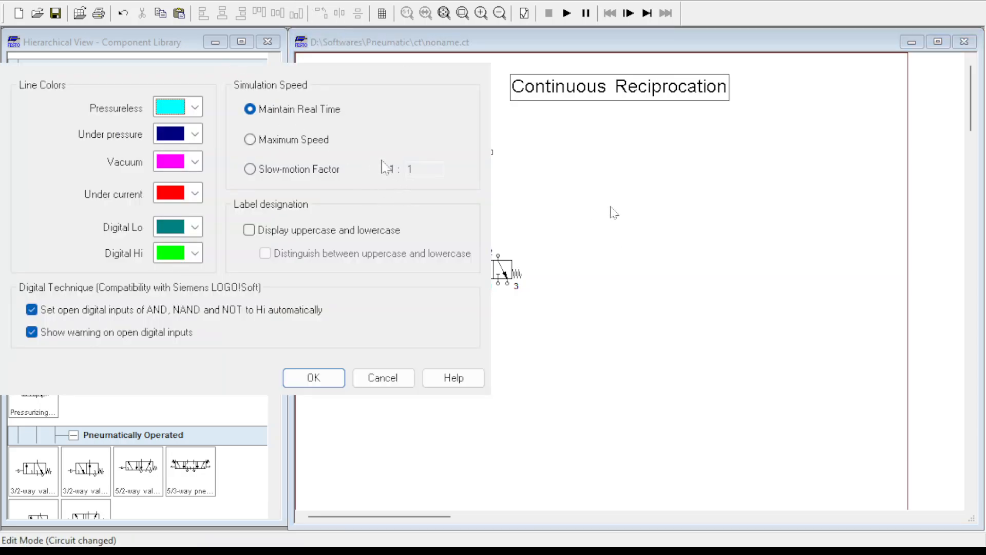
pyautogui.click(308, 174)
pyautogui.write('15')
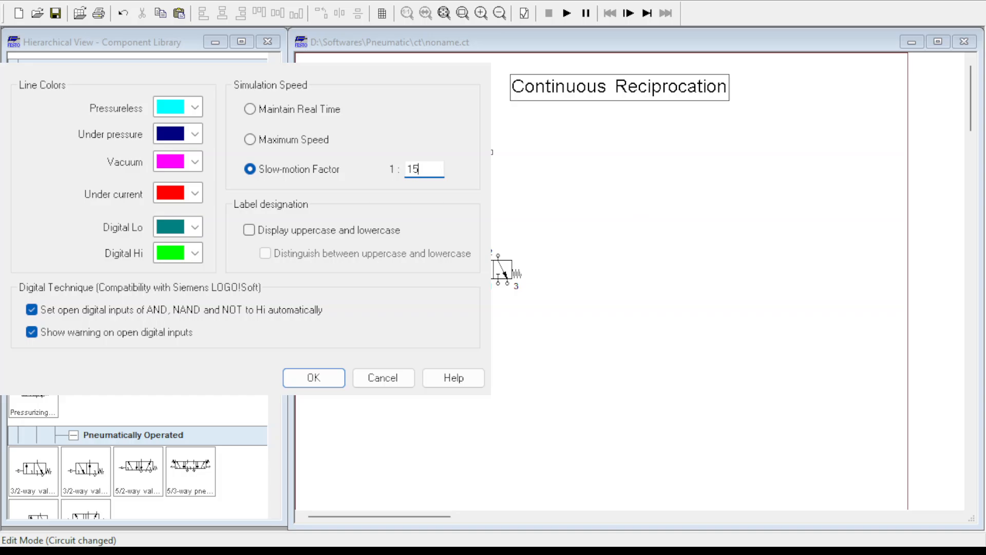
pyautogui.click(314, 376)
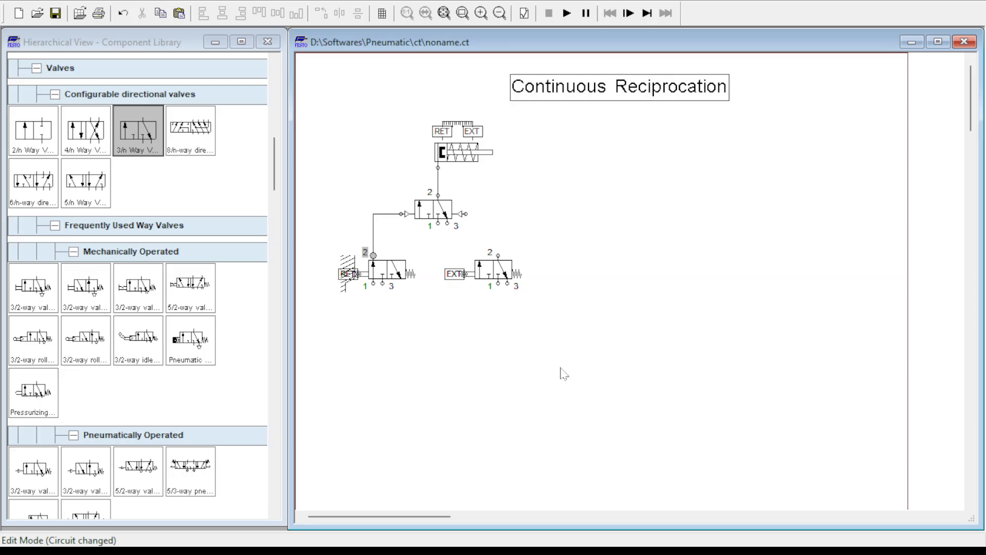
# - Add a compressed air supply and a simplified air service unit below the valves, and shift the EXT roller valve to the right
pyautogui.scroll(15, 103, 278)
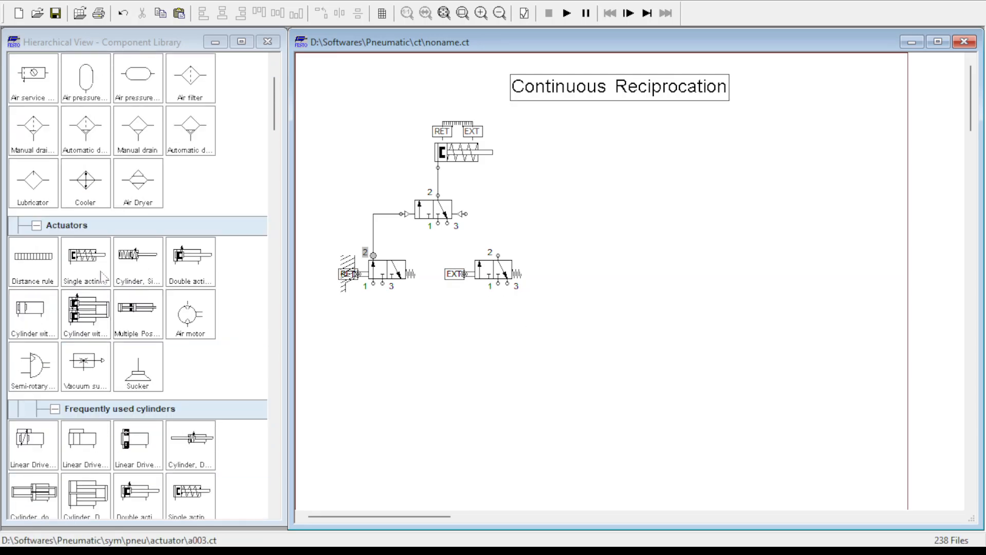
pyautogui.moveTo(43, 148); pyautogui.dragTo(438, 368)
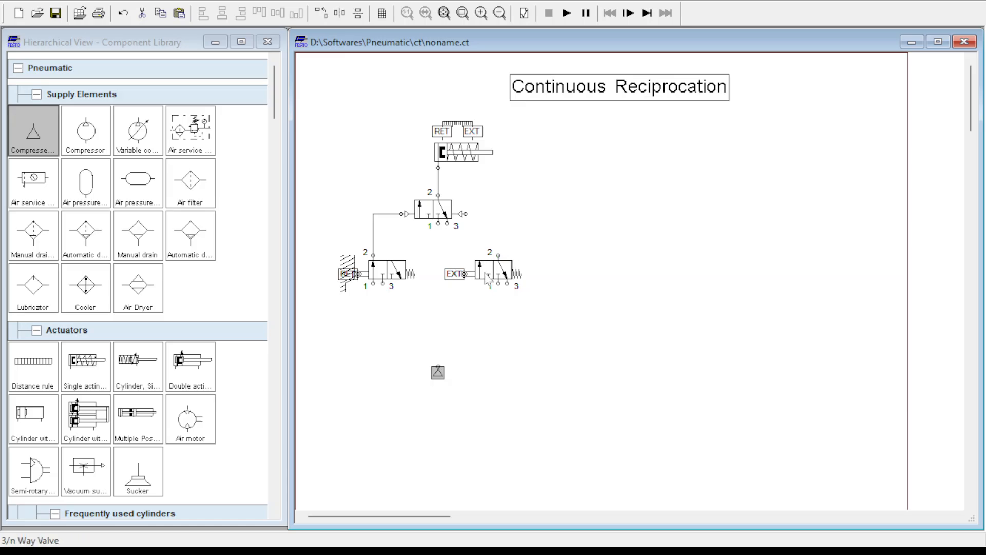
pyautogui.moveTo(493, 267); pyautogui.dragTo(534, 266)
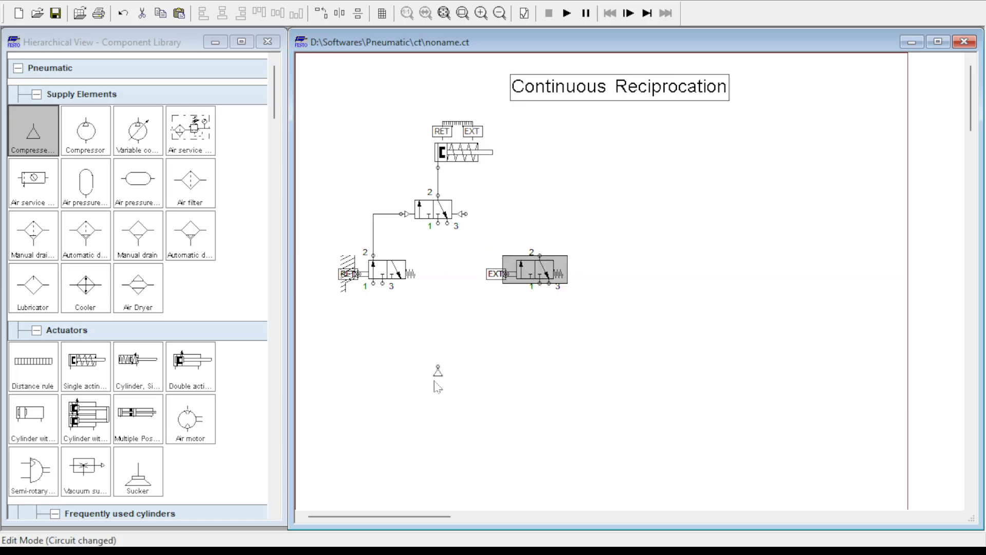
pyautogui.moveTo(438, 371); pyautogui.dragTo(437, 424)
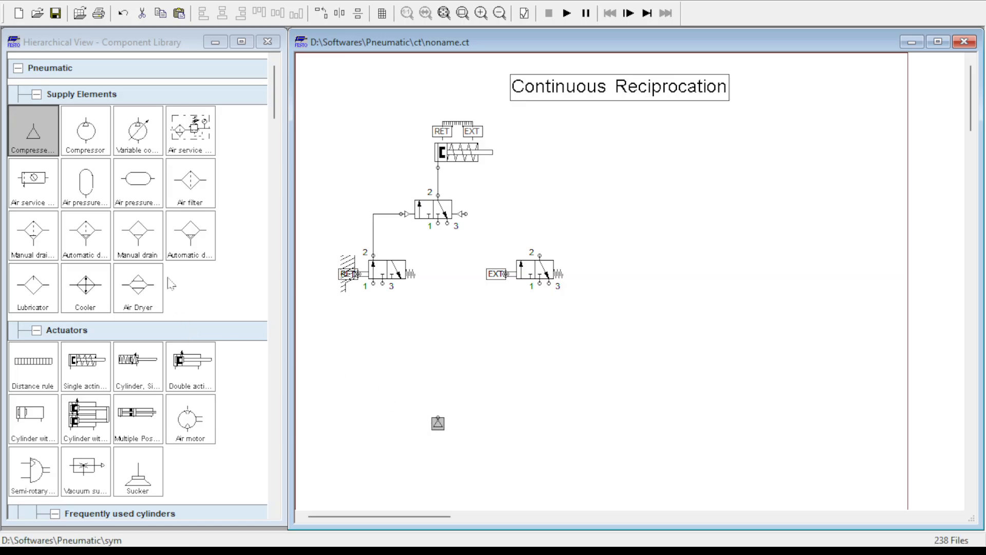
pyautogui.moveTo(45, 194); pyautogui.dragTo(443, 382)
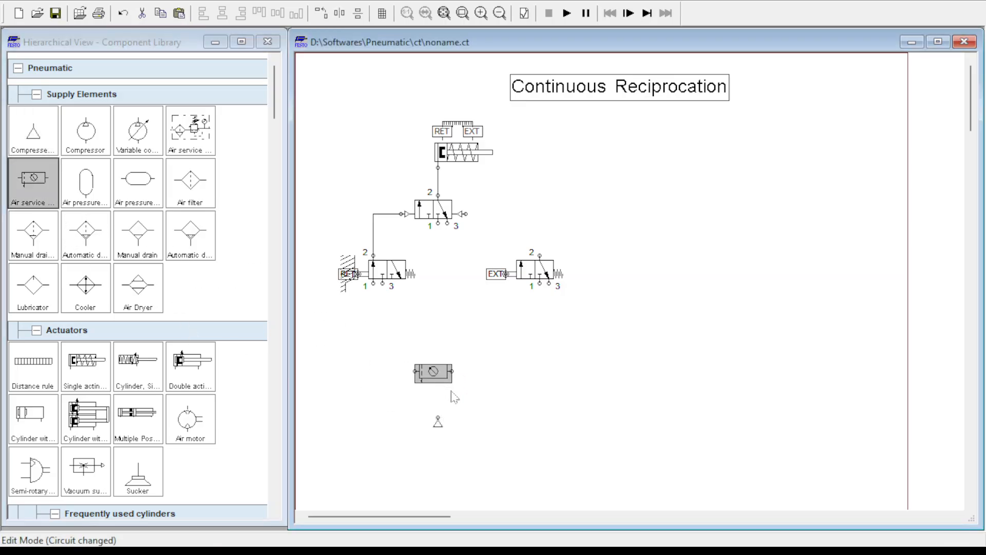
# - Connect the compressed air supply through the air service unit, placed left of the main line, to port 1 of all three valves
pyautogui.moveTo(438, 426); pyautogui.dragTo(438, 224)
pyautogui.moveTo(472, 325); pyautogui.dragTo(436, 325)
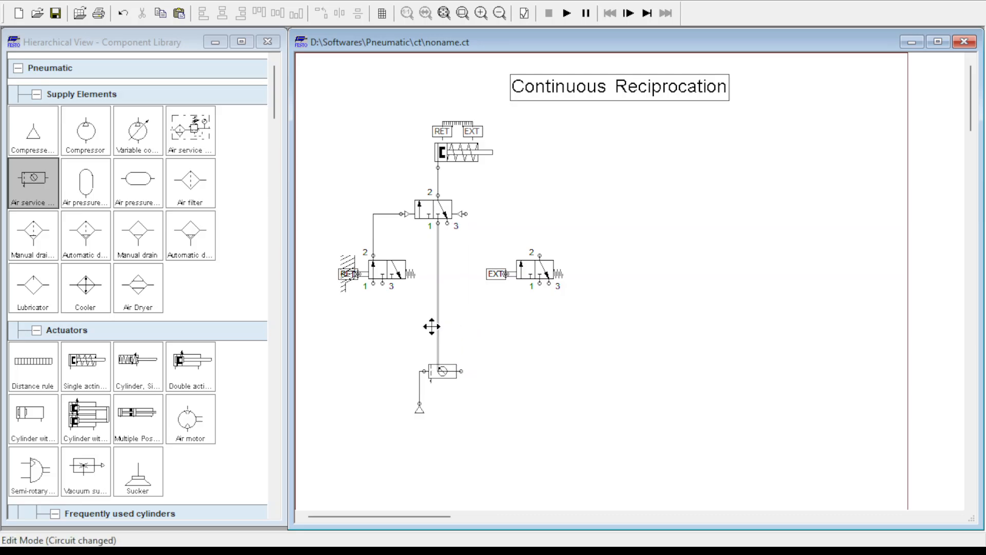
pyautogui.moveTo(427, 367); pyautogui.dragTo(385, 366)
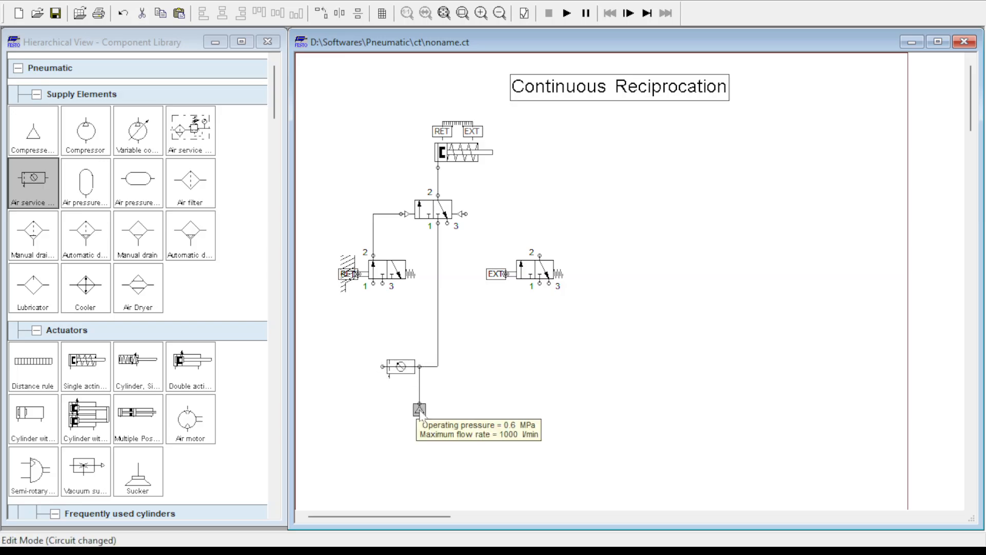
pyautogui.moveTo(418, 412); pyautogui.dragTo(376, 385)
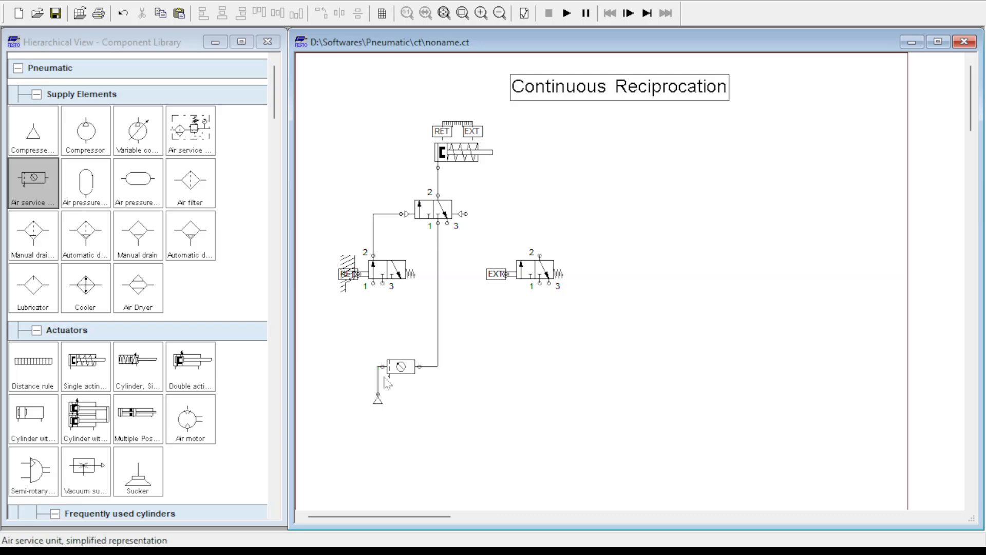
pyautogui.moveTo(373, 283); pyautogui.dragTo(439, 320)
pyautogui.moveTo(539, 283); pyautogui.dragTo(440, 323)
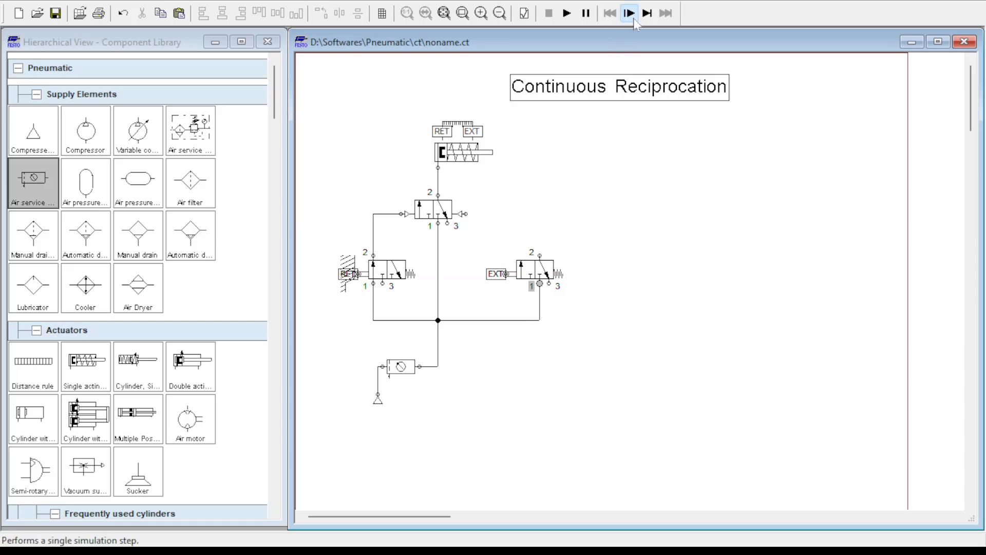
# - Simulate the circuit despite its open connections, and stop the run to resume editing
pyautogui.click(567, 13)
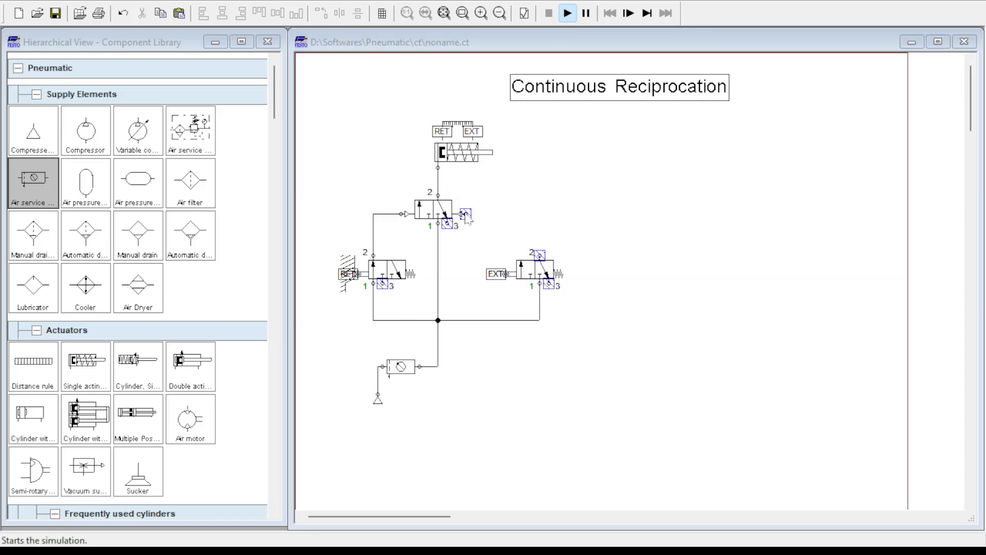
pyautogui.press('Return')
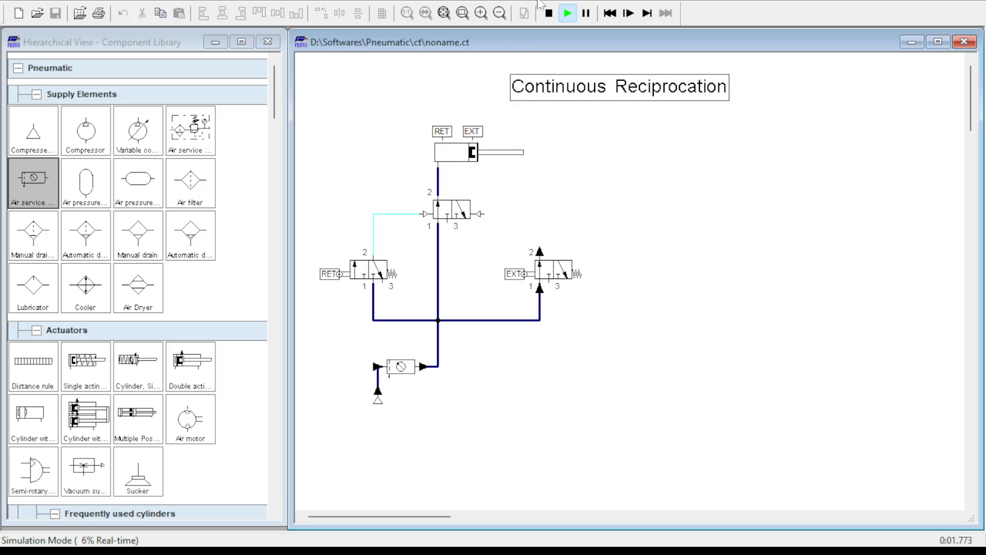
pyautogui.click(549, 13)
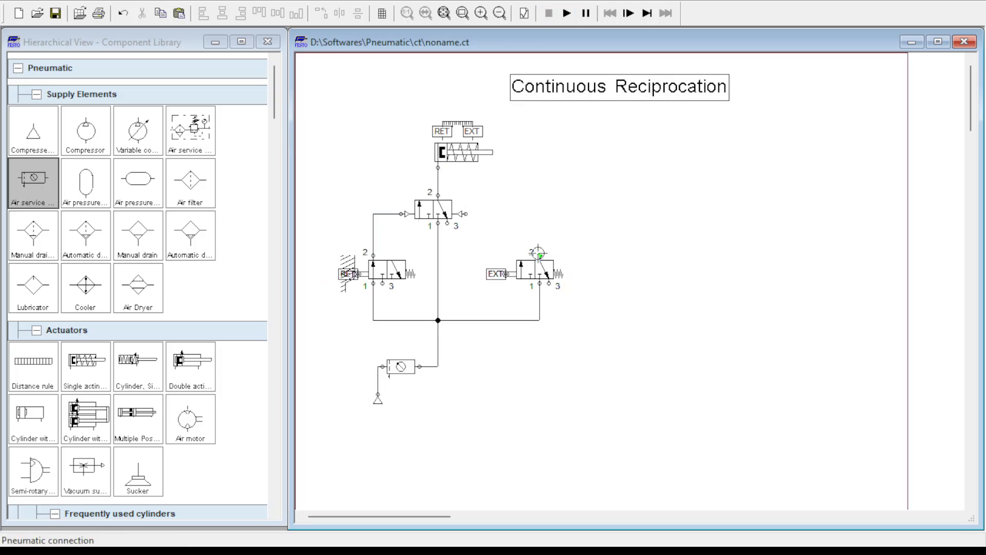
# - Connect the EXT valve's port 2 to the main valve's right pilot port, and fit a silencer to the main valve's port 3
pyautogui.moveTo(539, 255)
pyautogui.mouseDown()
pyautogui.moveTo(500, 216)
pyautogui.moveTo(467, 213)
pyautogui.mouseUp()
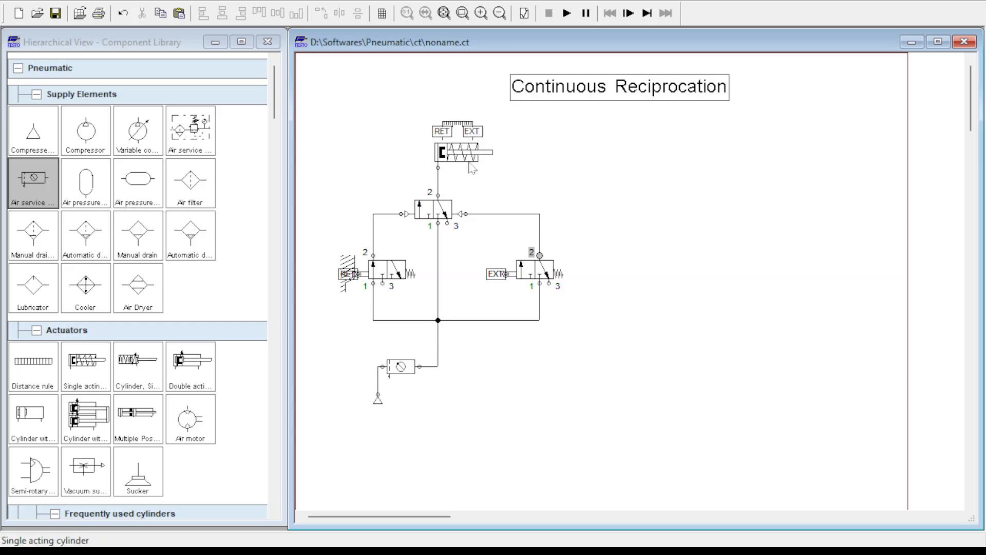
pyautogui.moveTo(450, 158)
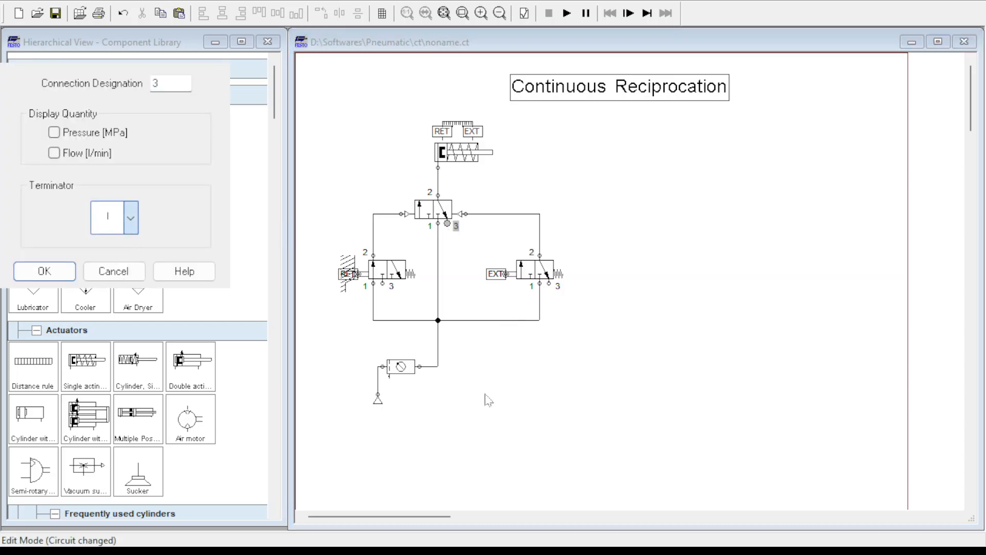
pyautogui.press('Down')
pyautogui.press('Return')
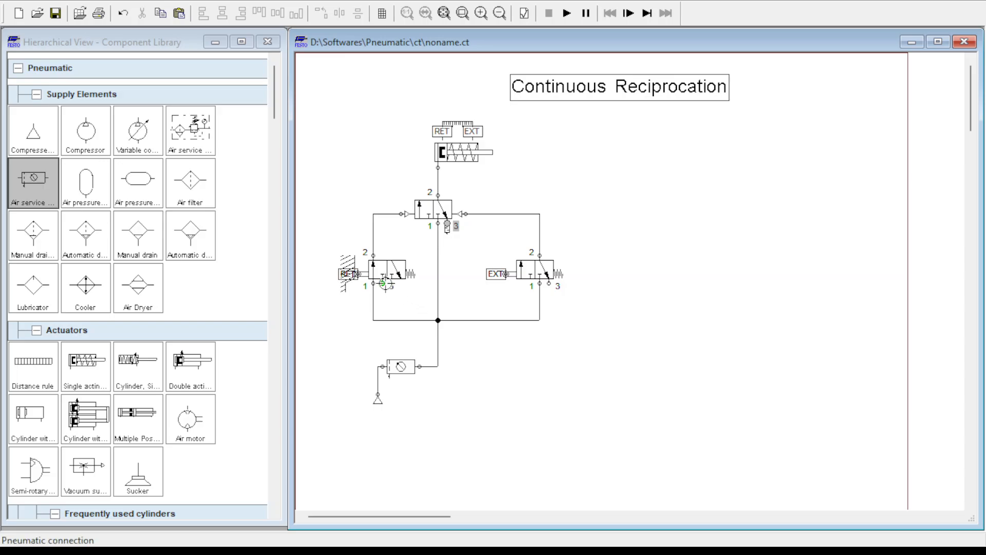
# - Fit silencers as terminators to port 3 of both the RET and EXT roller valves
pyautogui.doubleClick(383, 284)
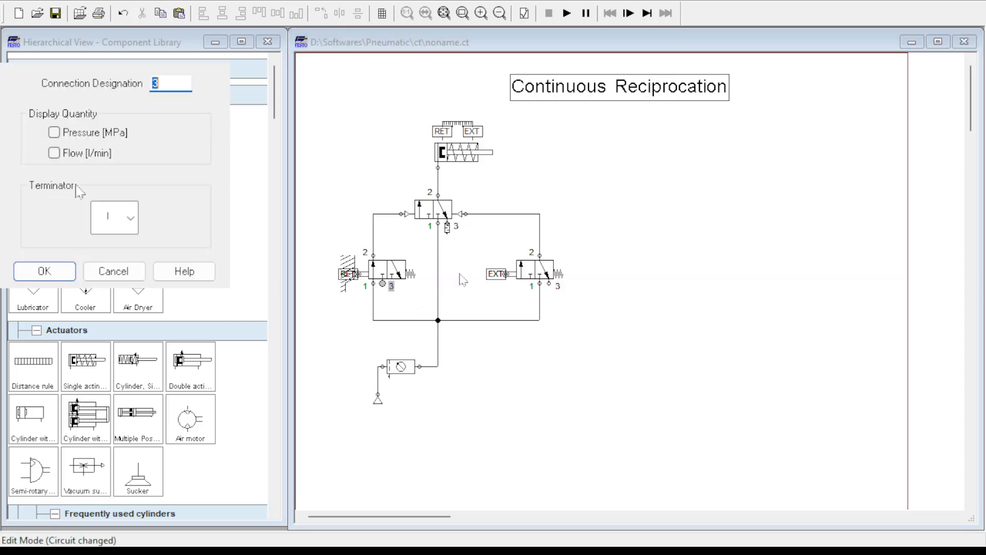
pyautogui.click(131, 218)
pyautogui.press('Down')
pyautogui.press('Return')
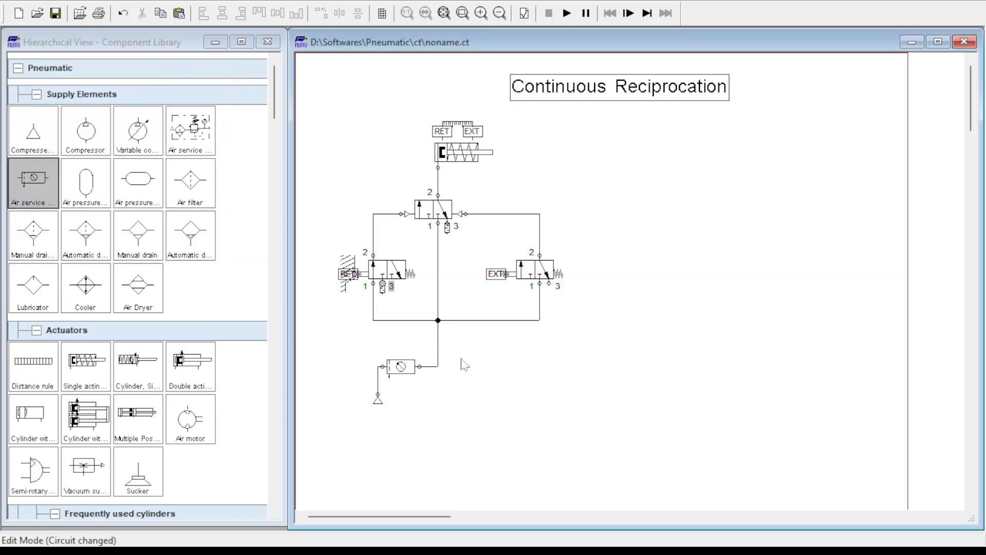
pyautogui.doubleClick(550, 285)
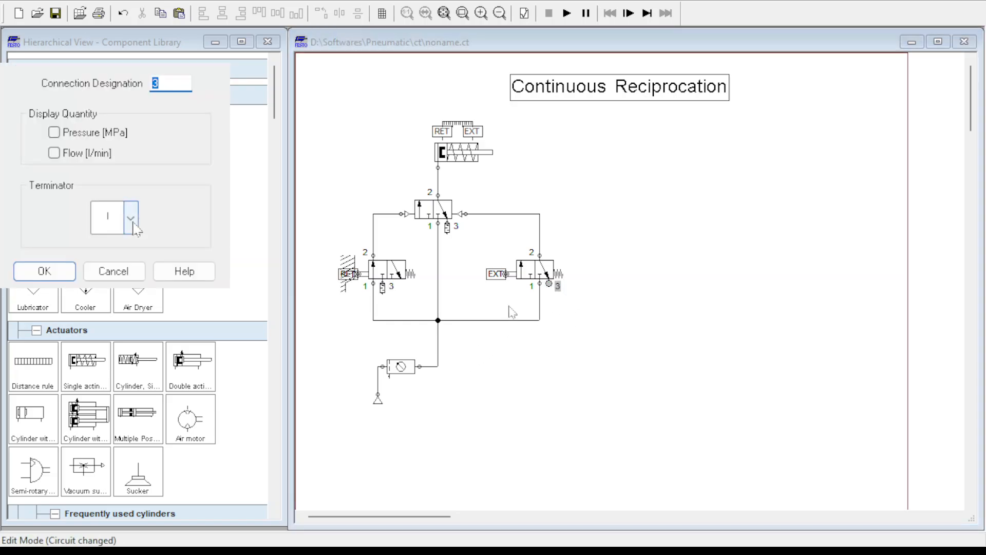
pyautogui.press('Tab')
pyautogui.press('Return')
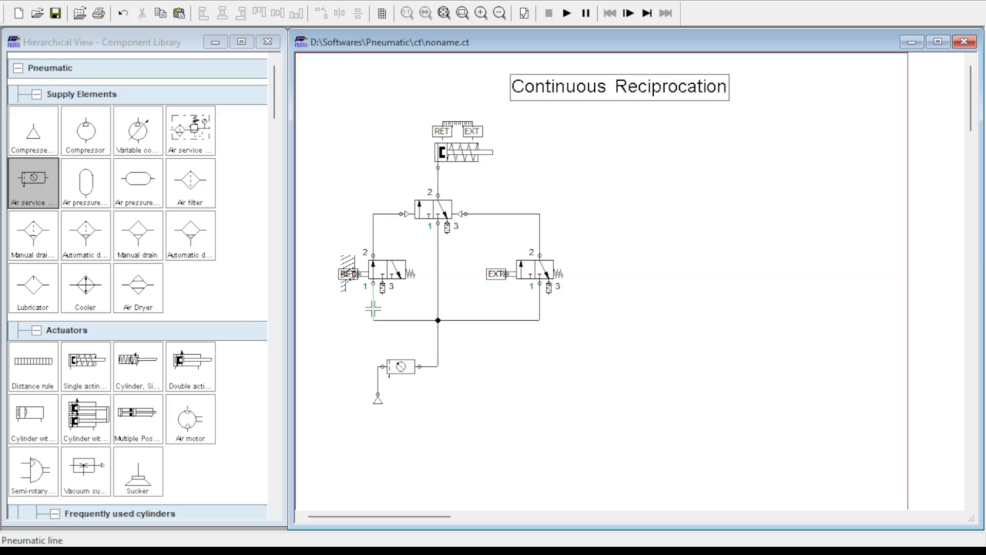
# - Simulate the completed circuit, stop the run, and begin a new simulation with a single step
pyautogui.click(567, 13)
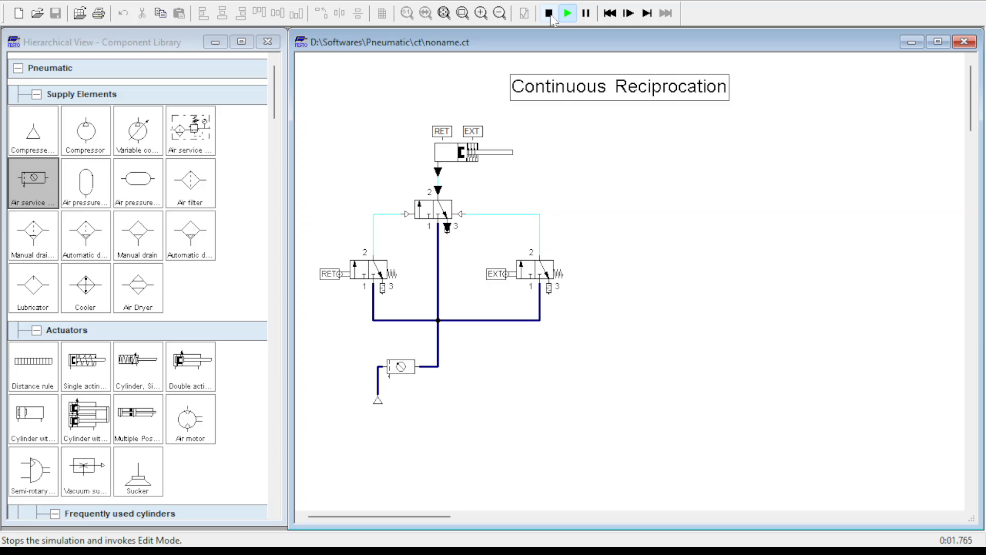
pyautogui.click(550, 13)
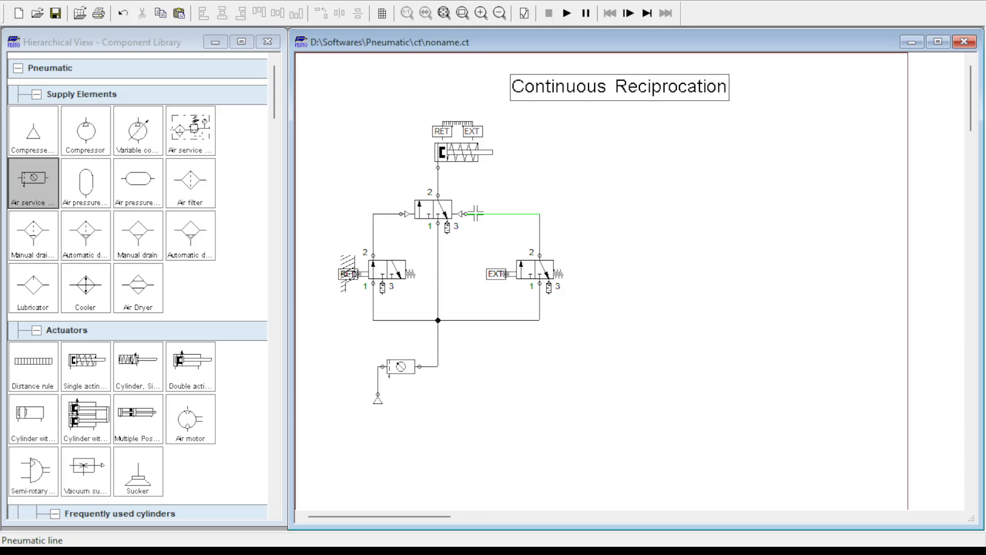
pyautogui.moveTo(475, 213); pyautogui.dragTo(467, 214)
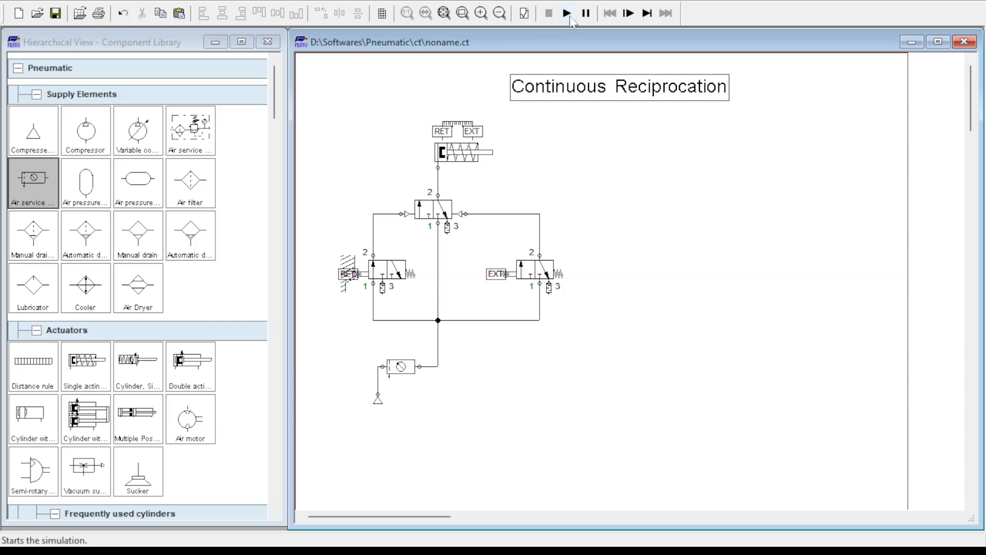
pyautogui.click(627, 14)
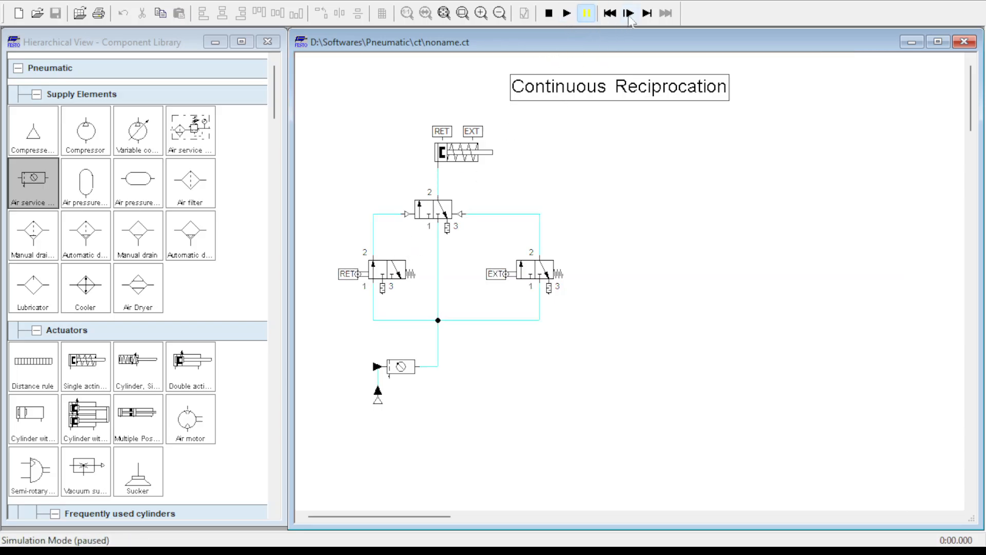
# - Single-step the simulation through the cylinder's extension stroke to follow the RET valve and main valve switching
pyautogui.click(631, 18)
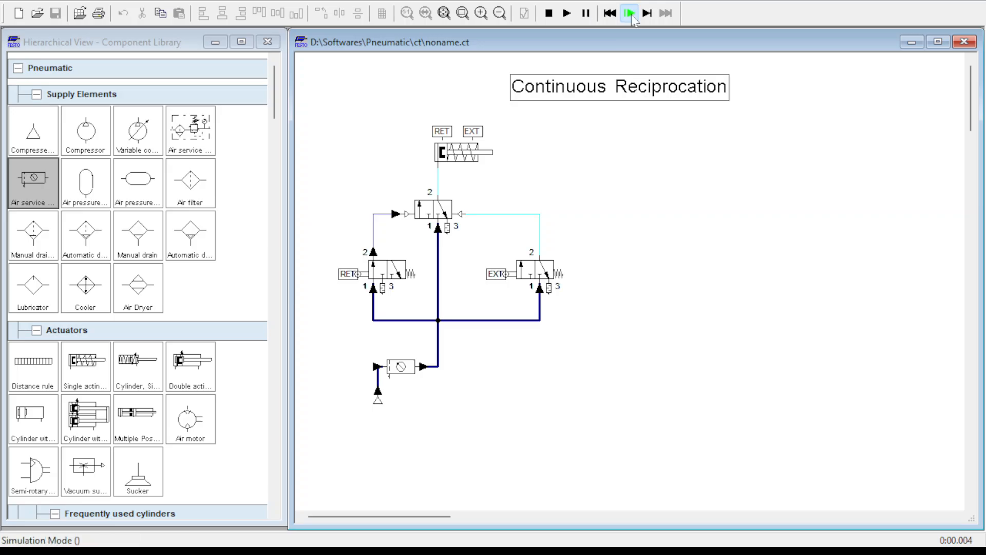
pyautogui.click(633, 19)
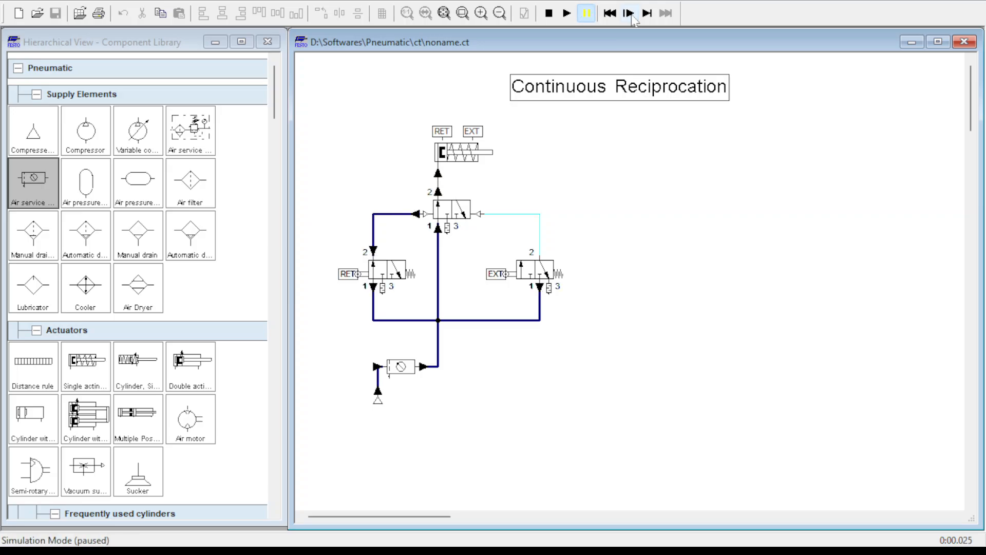
pyautogui.click(632, 19)
pyautogui.click(632, 19)
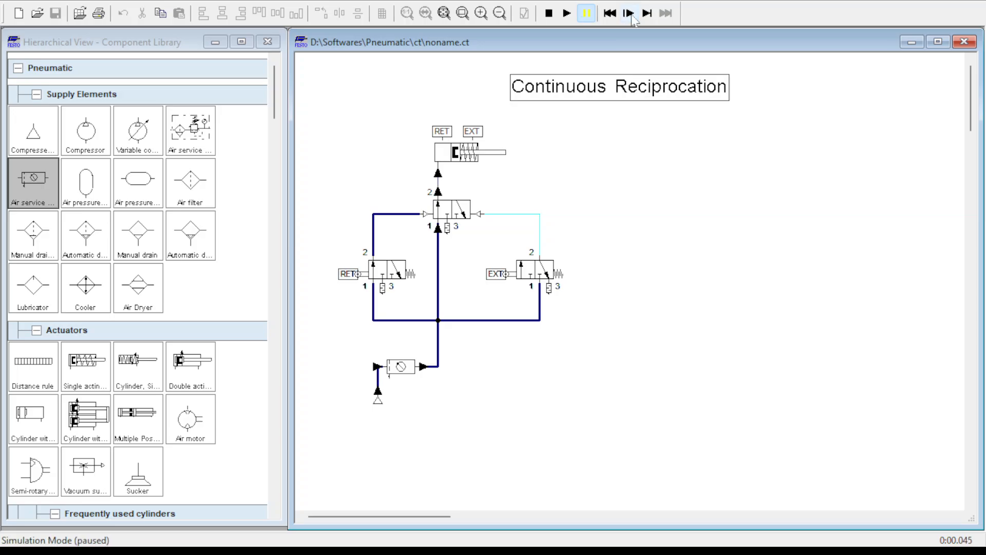
pyautogui.click(633, 19)
pyautogui.click(633, 19)
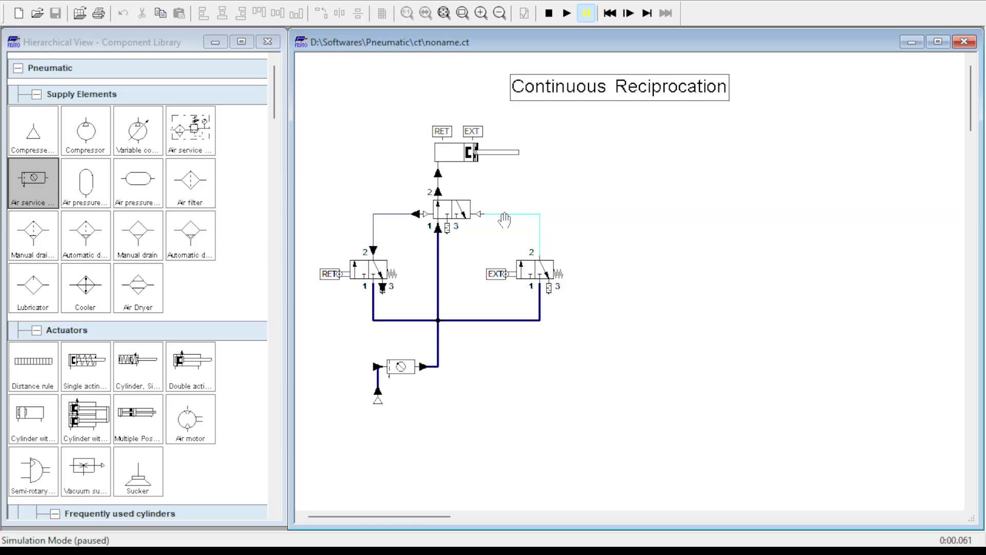
# - Keep single-stepping with the cylinder at full extension until the EXT roller valve actuates and shifts the main valve back
pyautogui.click(632, 17)
pyautogui.click(632, 17)
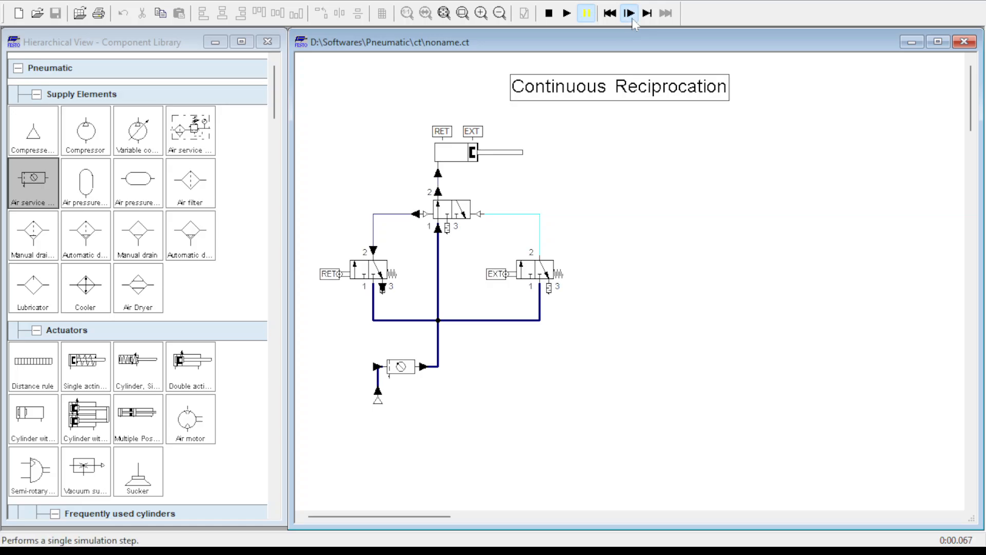
pyautogui.click(632, 17)
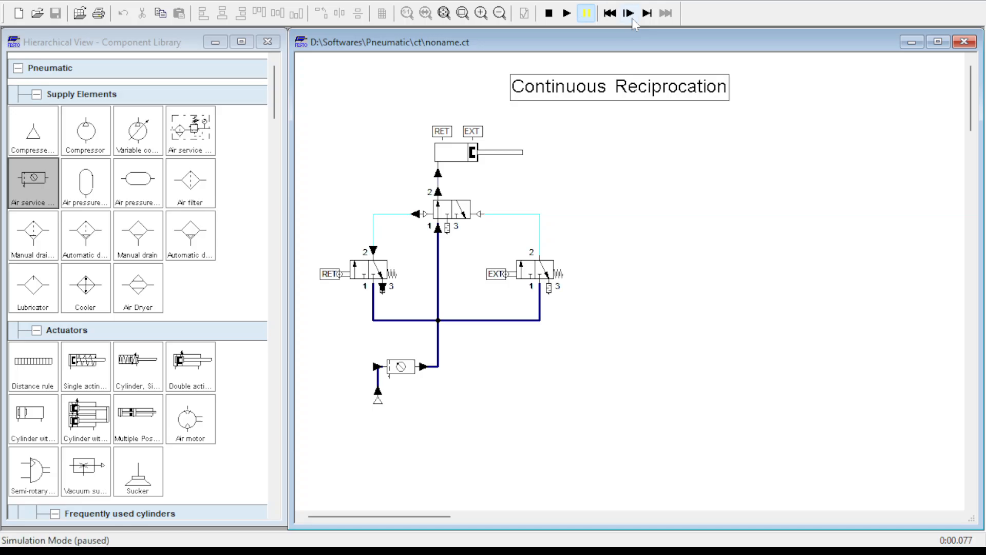
pyautogui.click(628, 14)
pyautogui.click(628, 14)
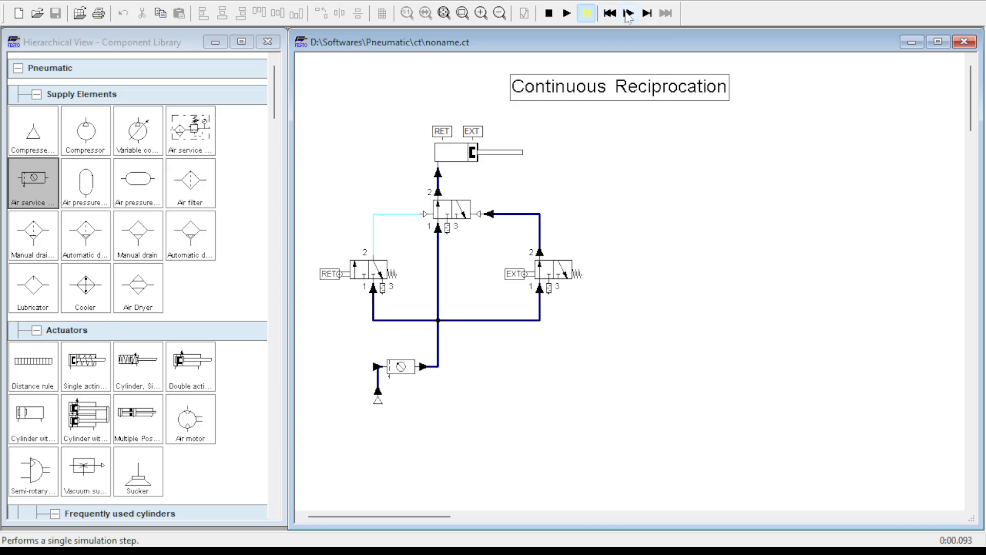
pyautogui.click(628, 13)
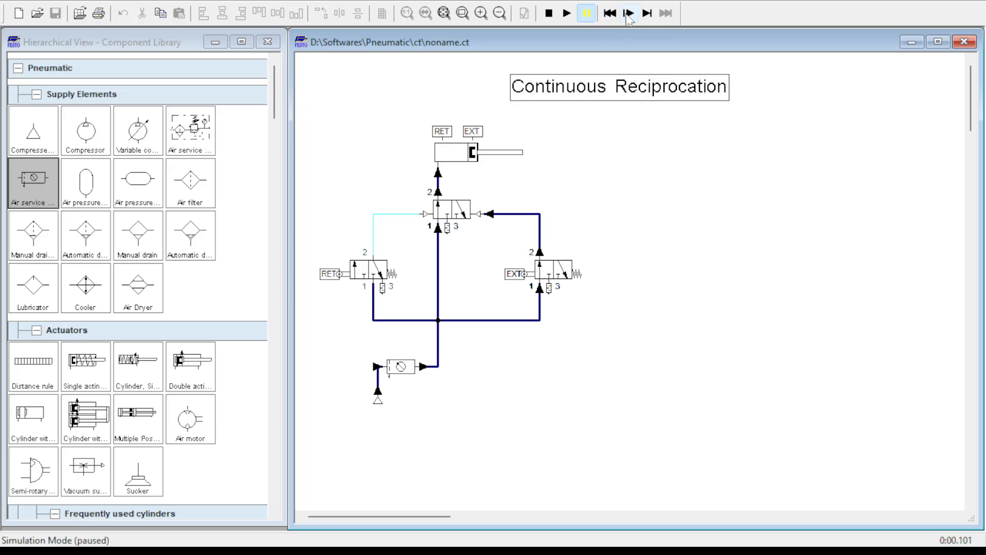
pyautogui.click(628, 14)
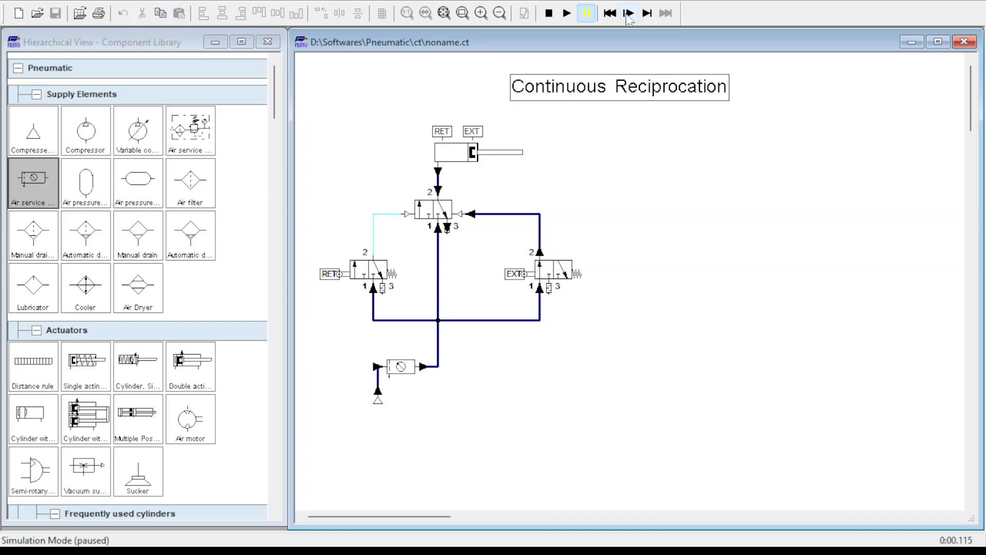
# - Single-step the simulation through the cylinder's exhaust phase until the piston starts retracting and releases the EXT valve
pyautogui.click(628, 14)
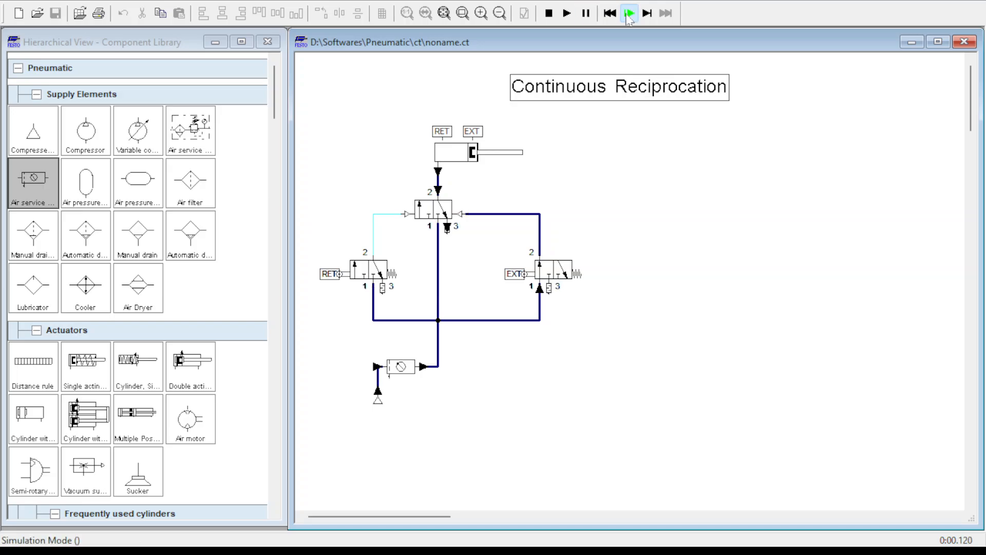
pyautogui.click(628, 13)
pyautogui.click(628, 13)
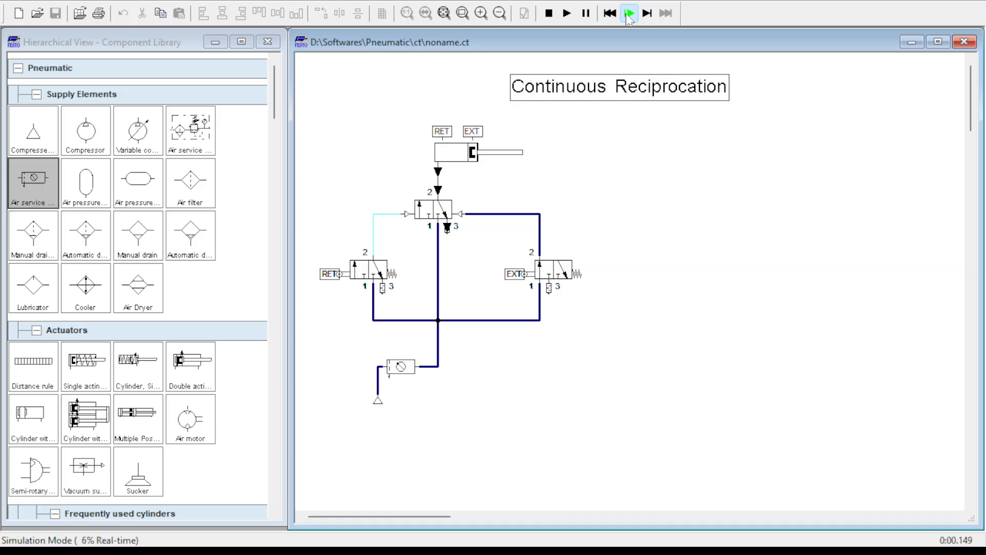
pyautogui.click(628, 13)
pyautogui.click(628, 13)
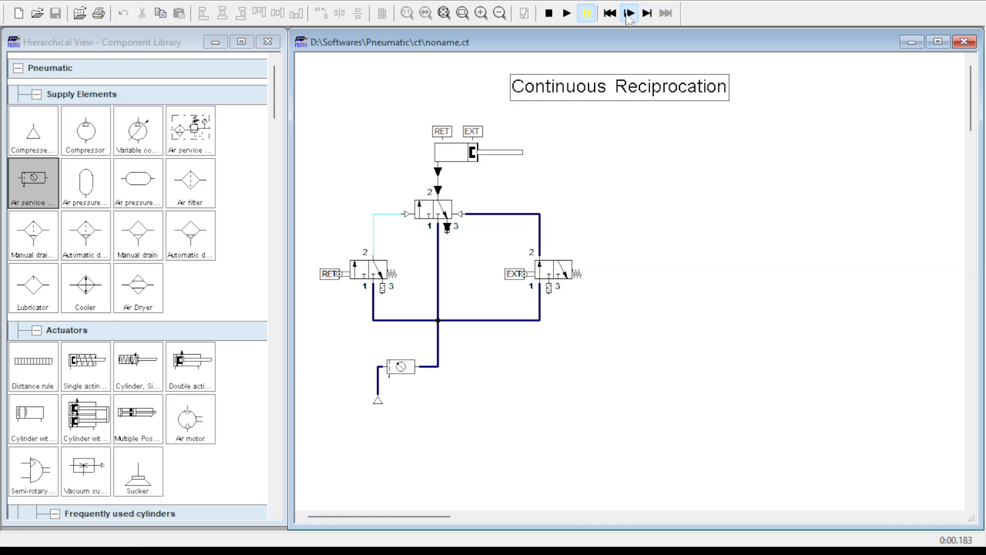
pyautogui.click(628, 14)
pyautogui.click(628, 13)
pyautogui.click(629, 13)
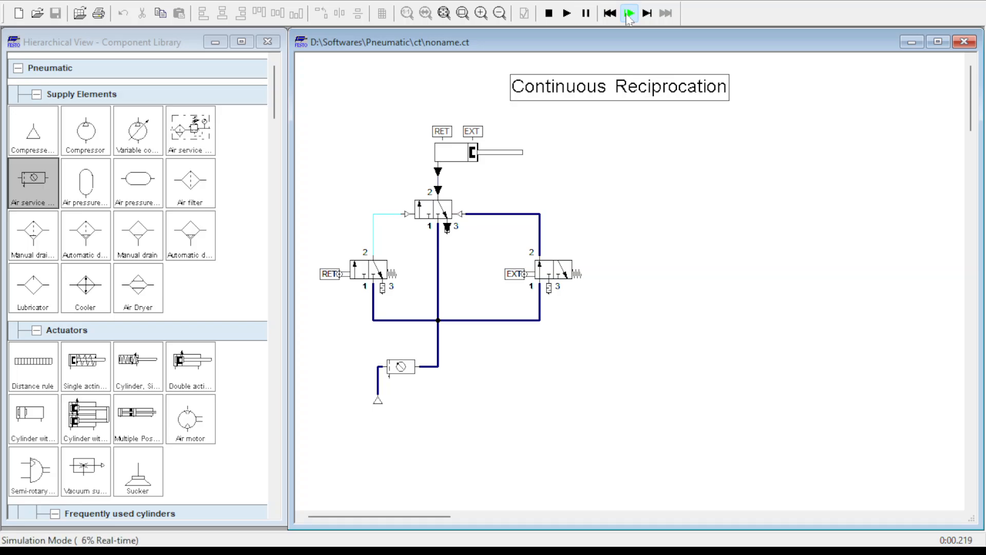
pyautogui.click(628, 13)
pyautogui.click(628, 14)
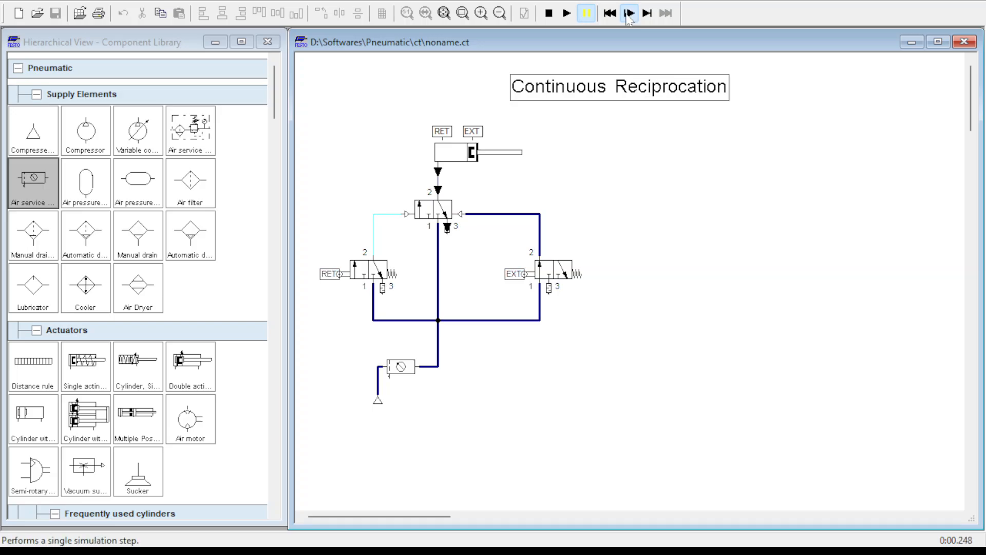
pyautogui.click(628, 13)
pyautogui.click(628, 13)
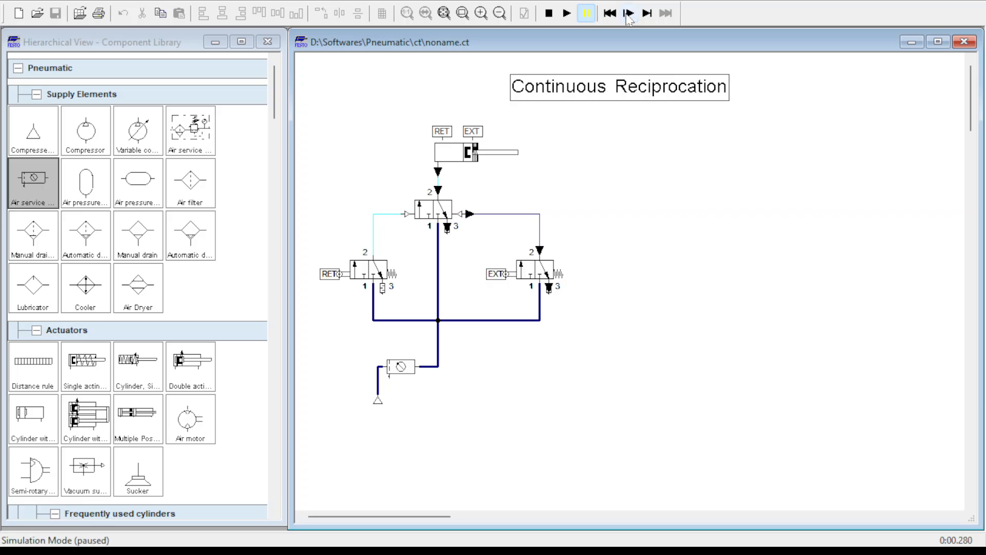
pyautogui.click(628, 13)
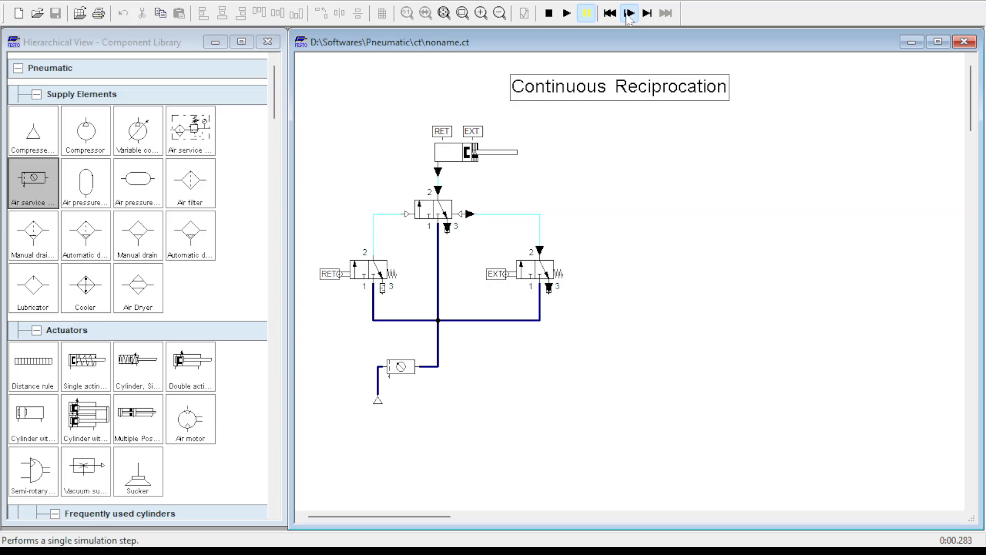
pyautogui.click(628, 14)
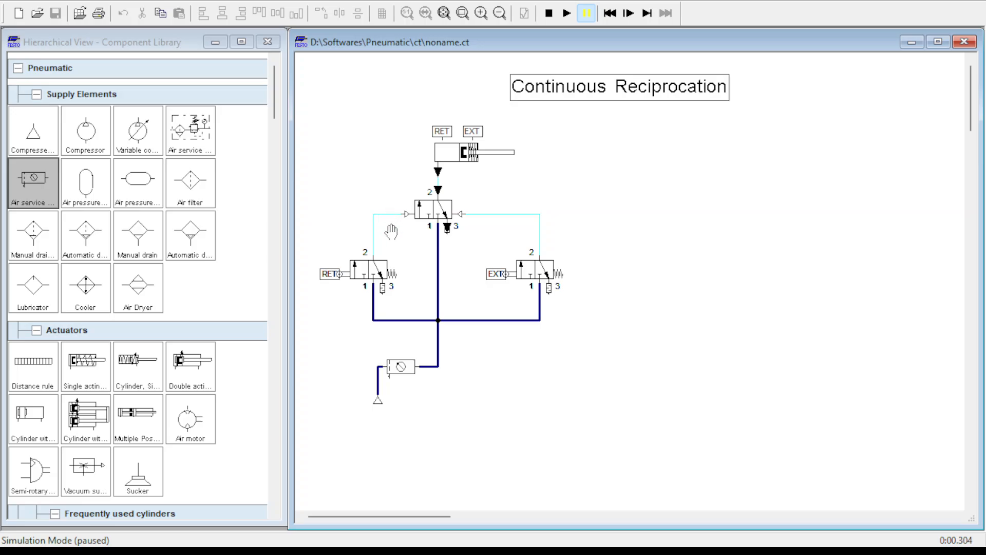
# - Step through more of the cylinder's retraction, and run the simulation continuously before returning to edit mode
pyautogui.click(637, 17)
pyautogui.click(637, 17)
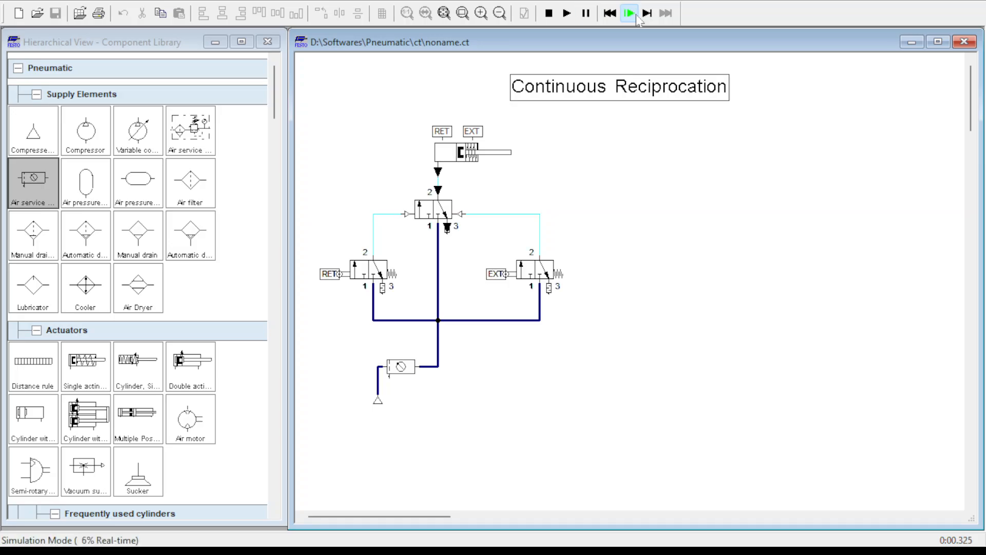
pyautogui.click(637, 16)
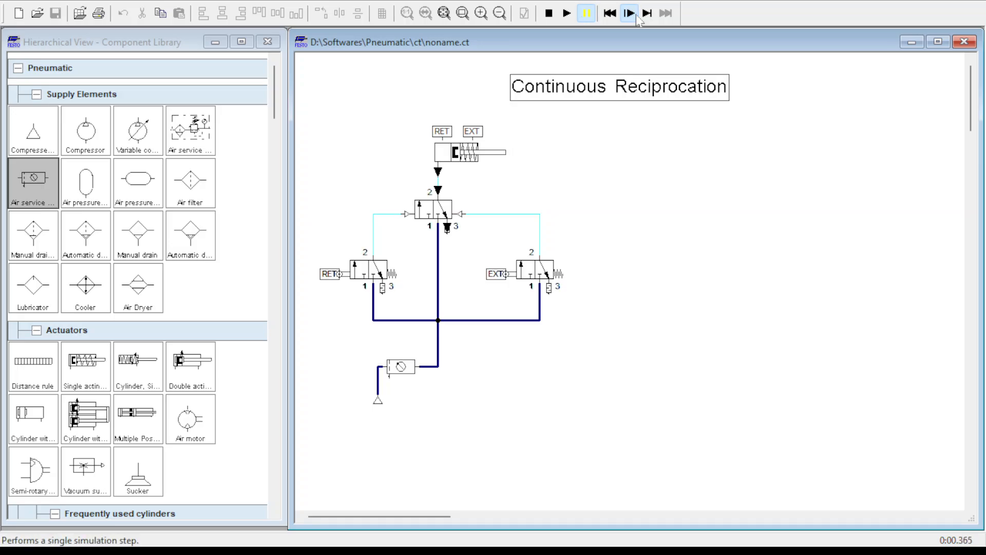
pyautogui.click(637, 16)
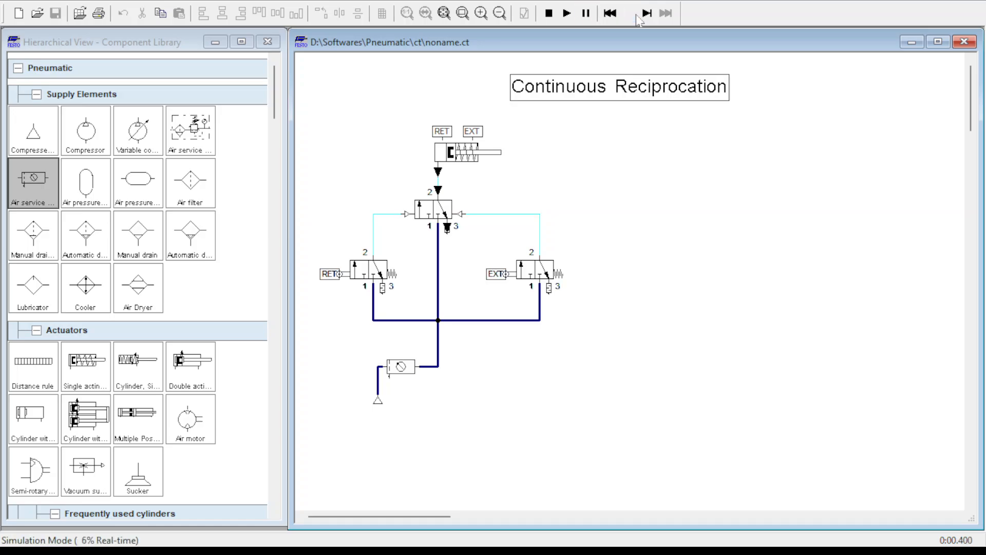
pyautogui.click(573, 16)
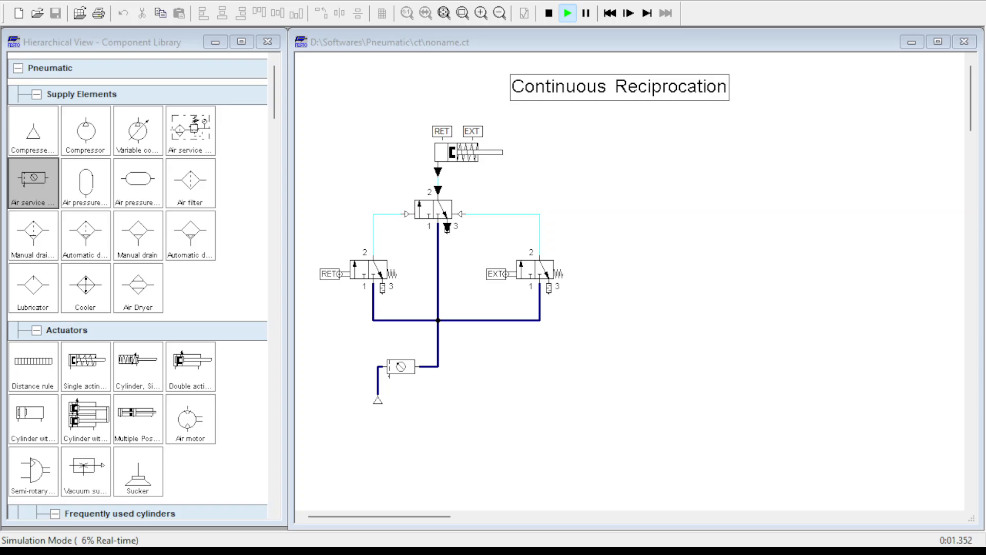
pyautogui.press('F5')
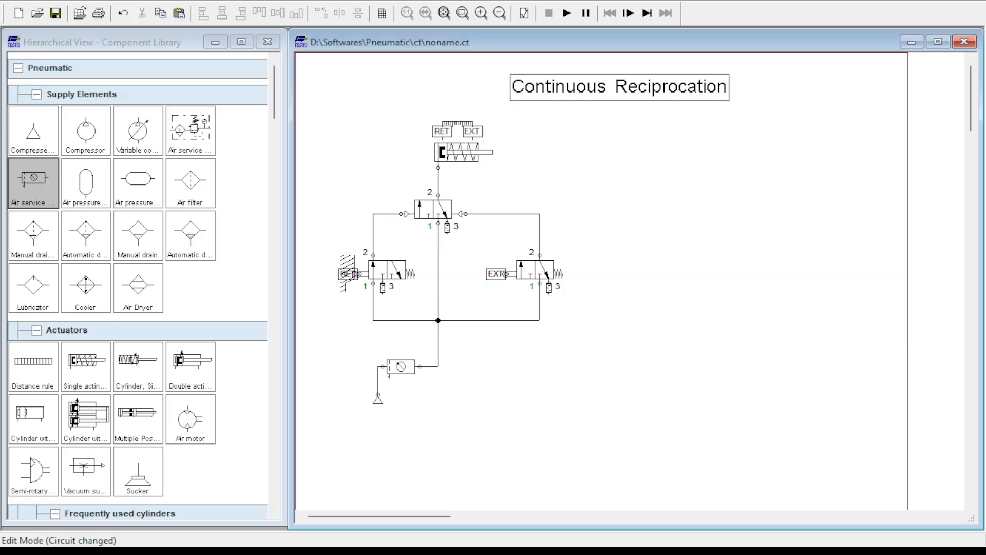
# - Place a double acting cylinder in the empty area beside the finished circuit, with a 5/n way valve below it
pyautogui.moveTo(185, 367); pyautogui.dragTo(735, 151)
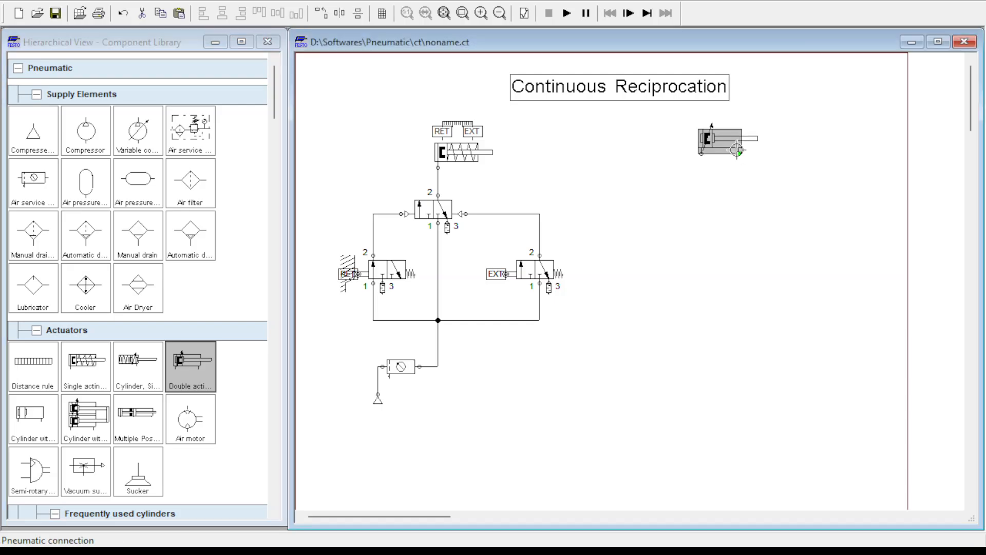
pyautogui.moveTo(734, 153)
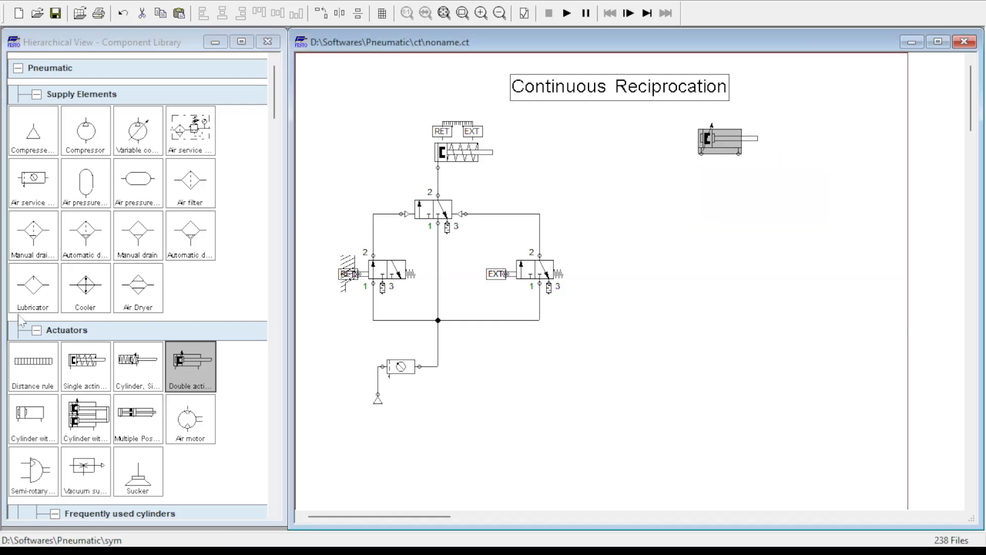
pyautogui.scroll(-3, 97, 406)
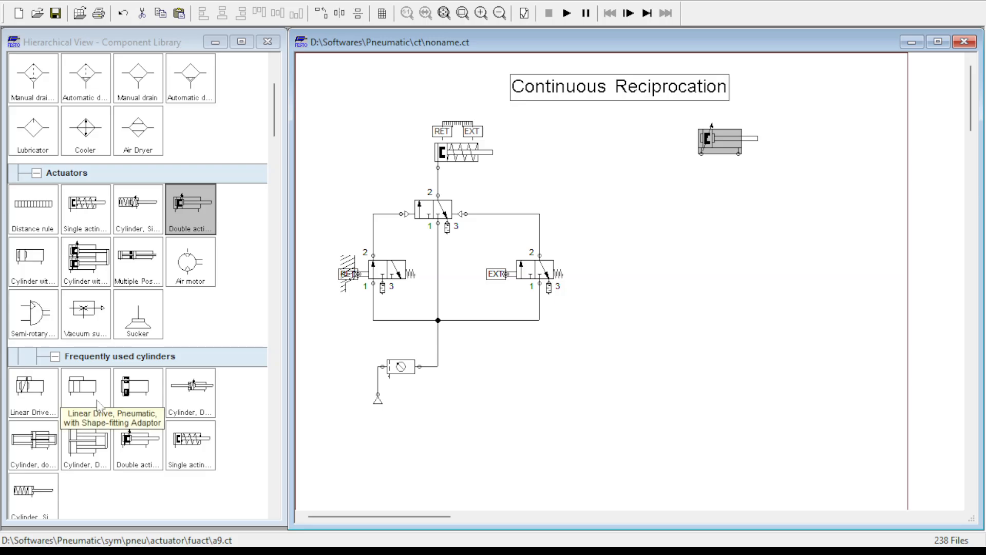
pyautogui.scroll(-4, 98, 403)
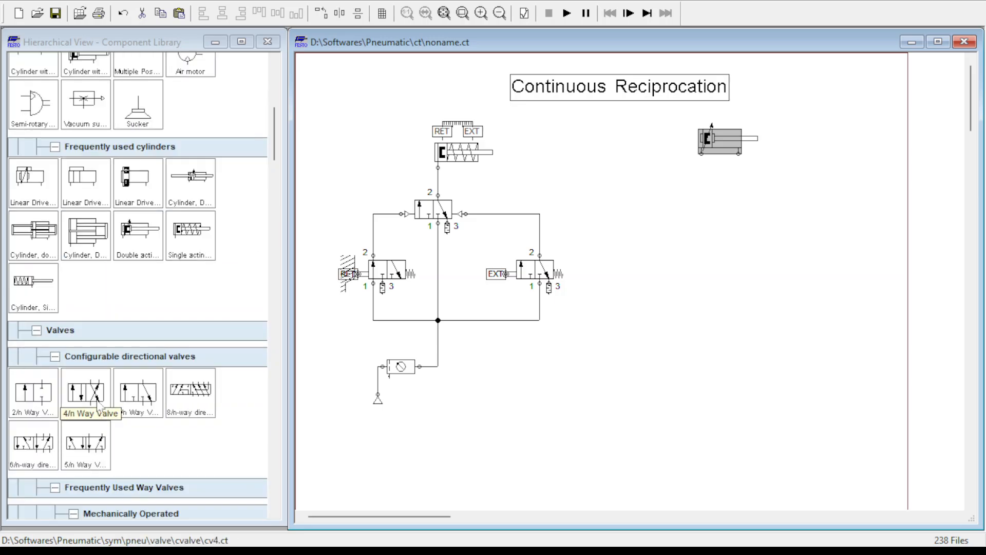
pyautogui.scroll(-1, 97, 405)
pyautogui.moveTo(98, 406); pyautogui.dragTo(720, 212)
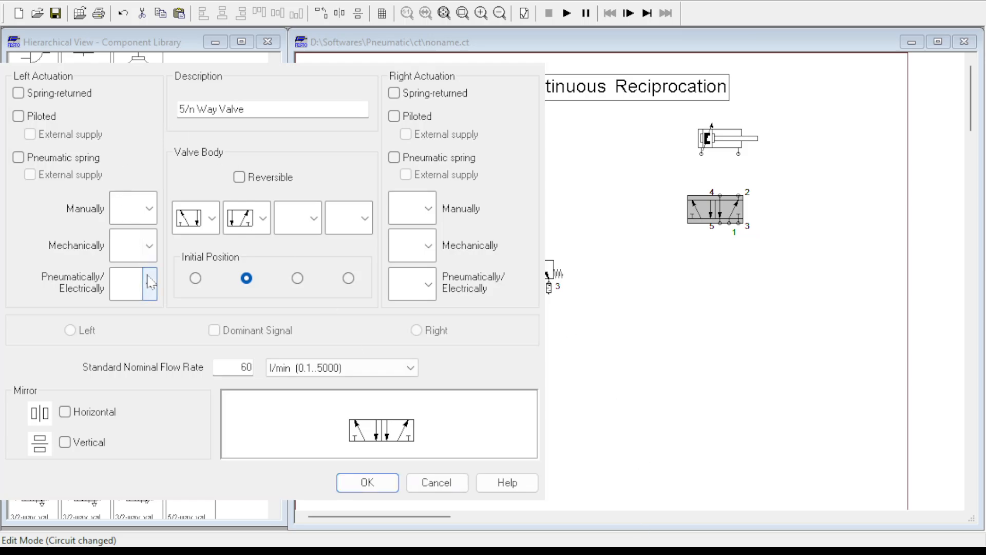
# - Configure the 5/n way valve with direct pneumatic actuation on both its left and right ends
pyautogui.click(139, 368)
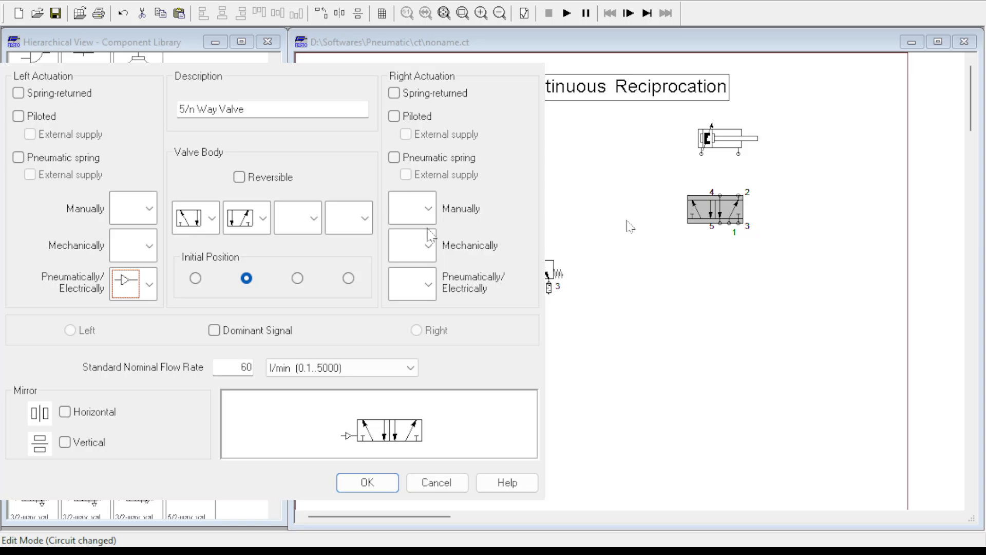
pyautogui.click(426, 286)
pyautogui.click(426, 380)
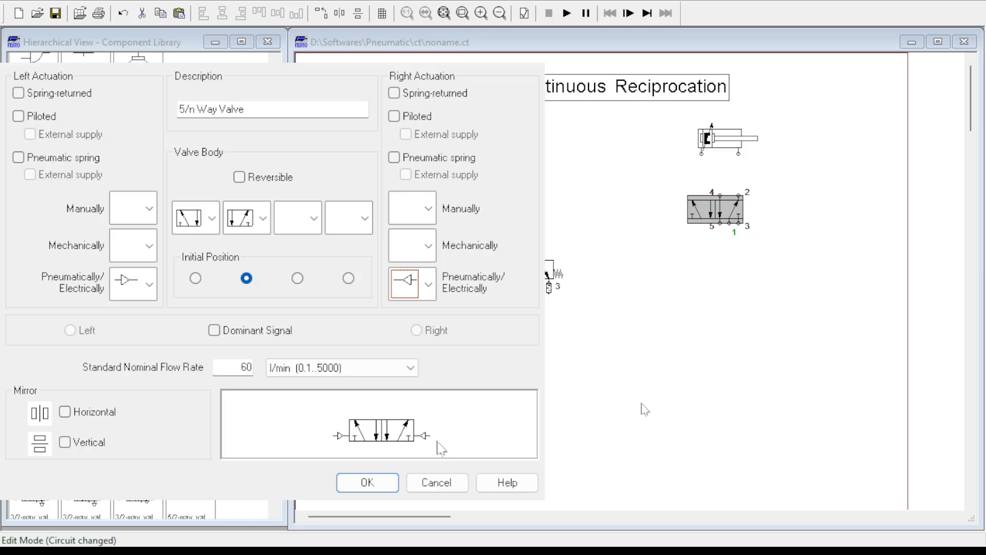
pyautogui.click(384, 486)
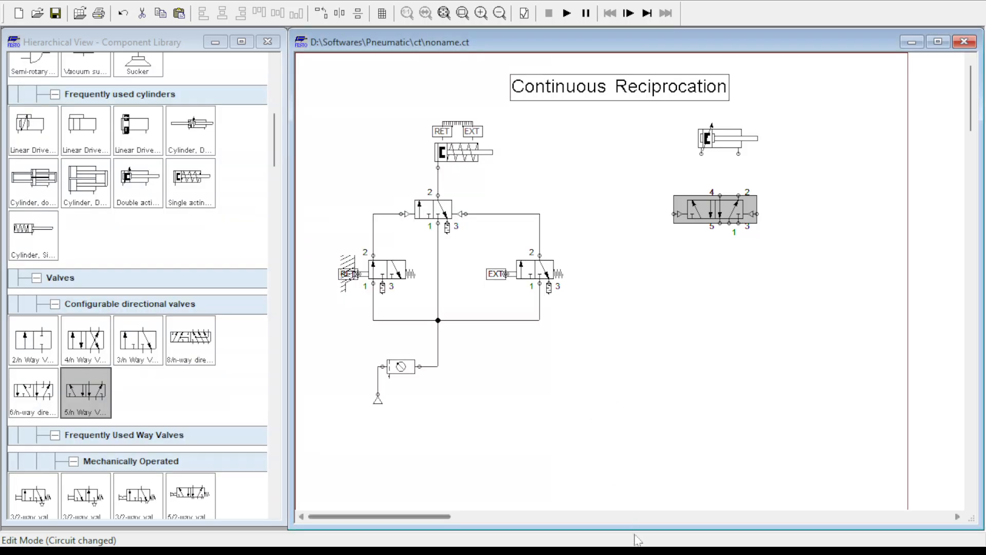
# - Add actuating labels A0 at 0 mm and A1 at 100 mm to the double acting cylinder, and connect its ports to valve ports 4 and 2
pyautogui.doubleClick(733, 146)
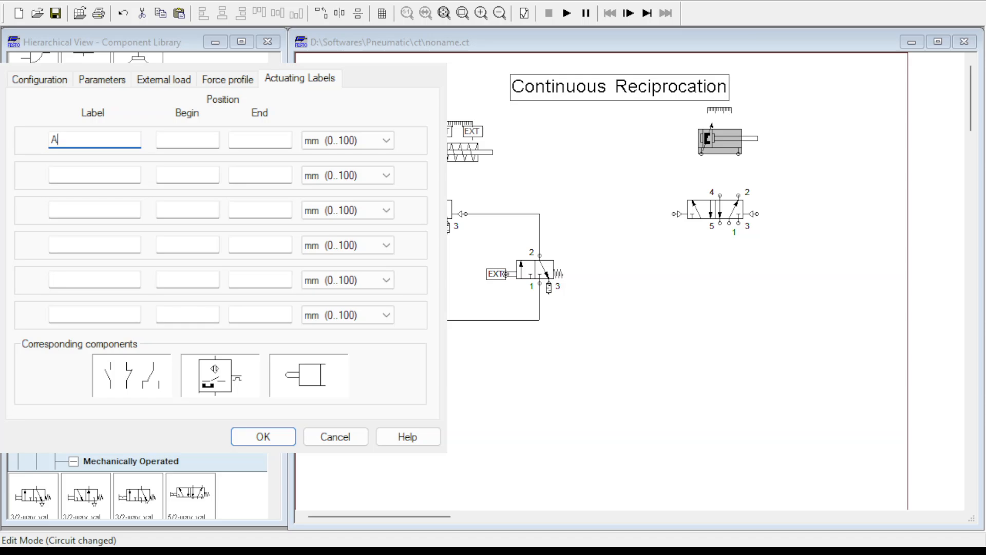
pyautogui.press('Tab')
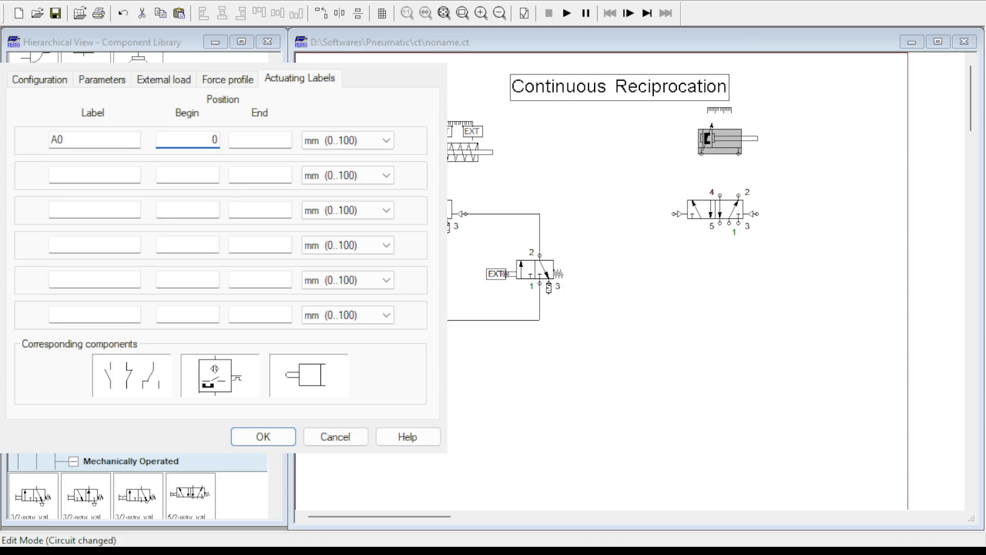
pyautogui.press('Tab')
pyautogui.write('0')
pyautogui.click(63, 172)
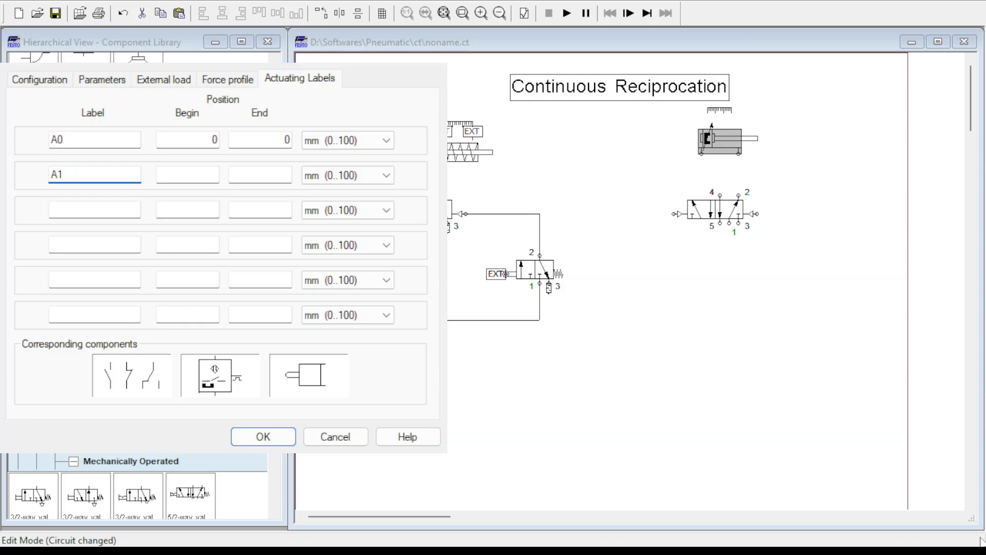
pyautogui.write('A1')
pyautogui.click(215, 174)
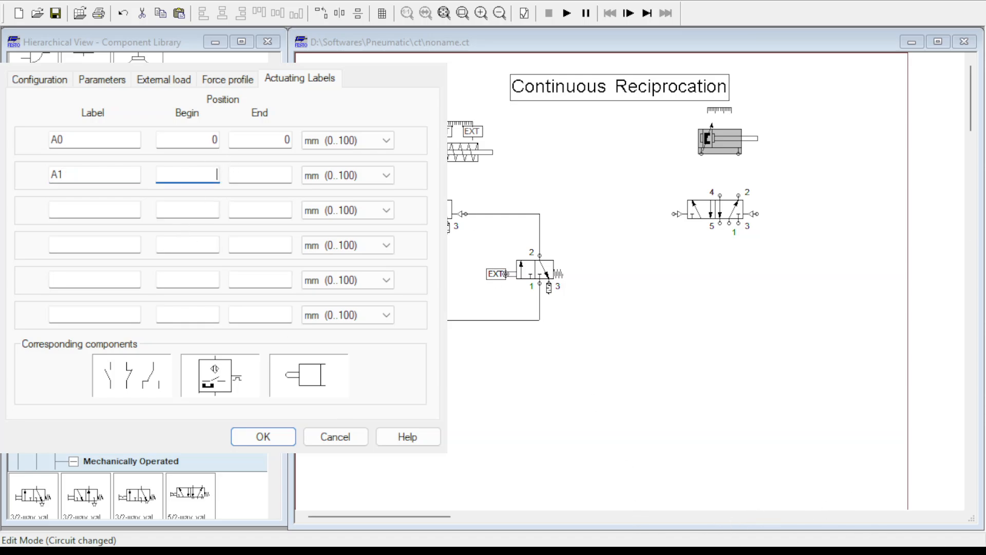
pyautogui.write('100')
pyautogui.press('Tab')
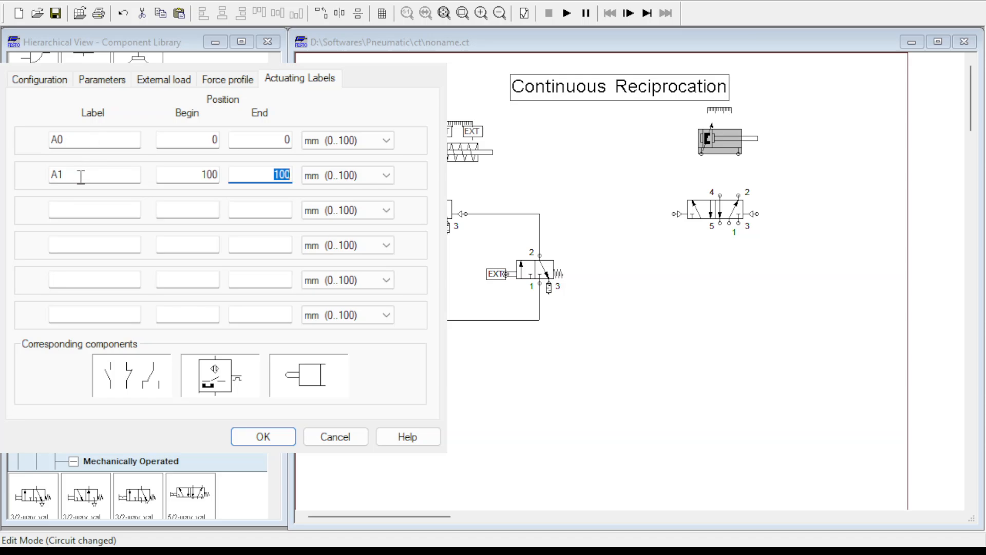
pyautogui.click(277, 443)
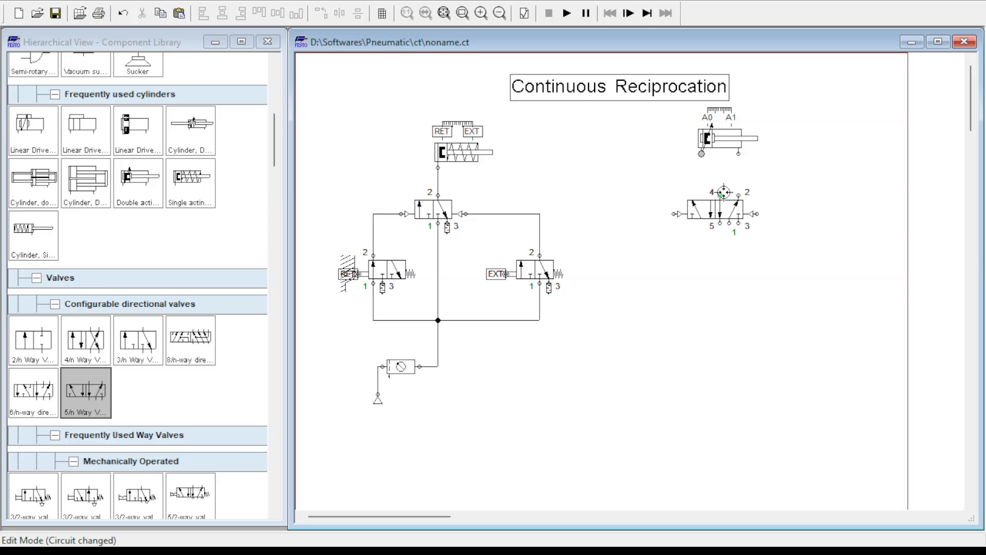
pyautogui.moveTo(719, 195)
pyautogui.mouseDown()
pyautogui.moveTo(701, 153)
pyautogui.moveTo(738, 196)
pyautogui.mouseUp()
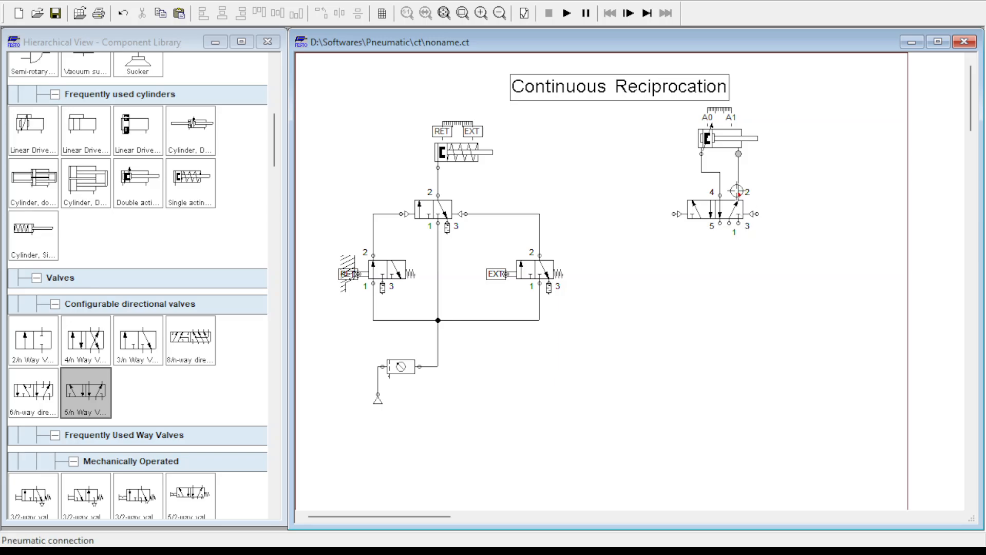
# - Paste two copies of the RET roller-operated 3/2 valve and place them on either side below the 5/n way valve
pyautogui.click(405, 282)
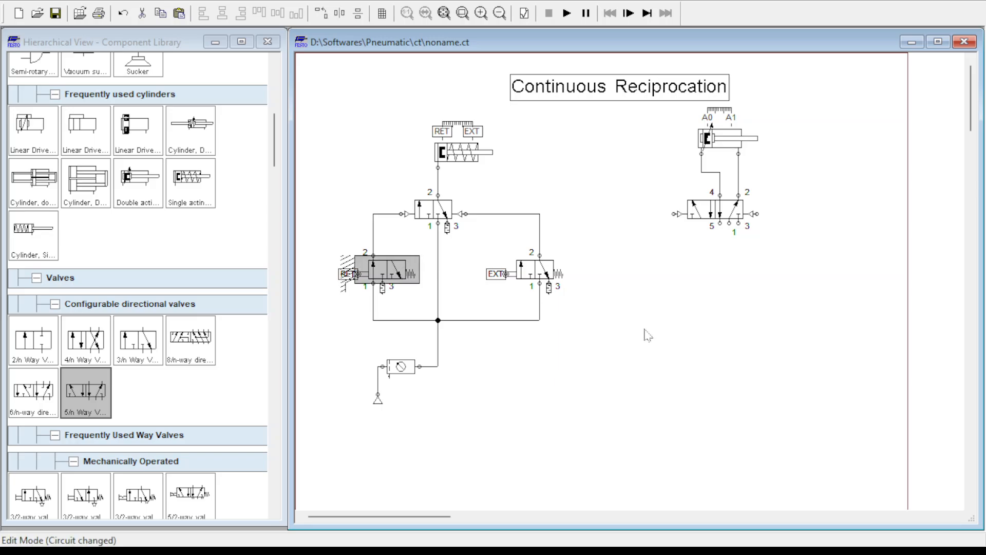
pyautogui.click(700, 315)
pyautogui.hotkey('ctrl', 'v')
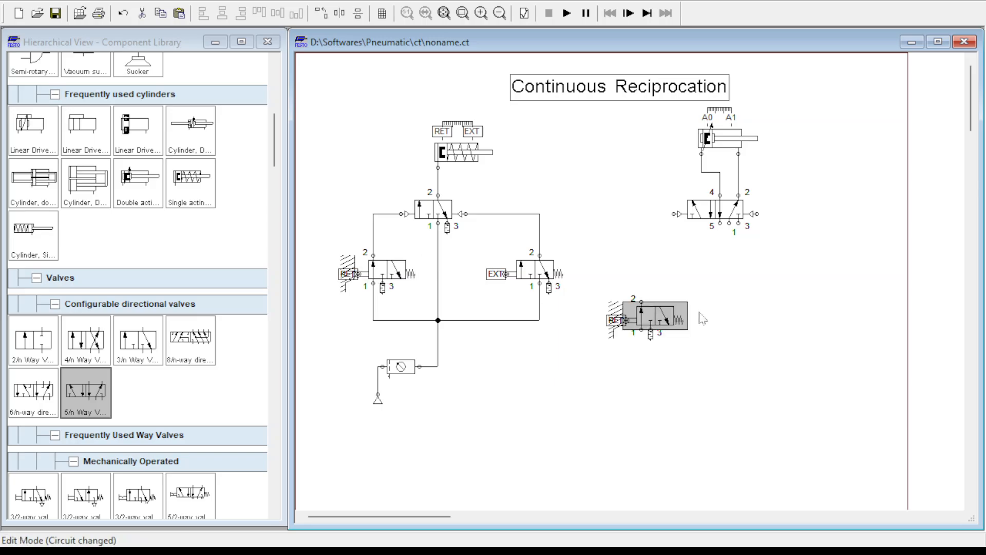
pyautogui.click(740, 307)
pyautogui.hotkey('ctrl', 'v')
pyautogui.moveTo(681, 319); pyautogui.dragTo(817, 310)
pyautogui.moveTo(642, 321); pyautogui.dragTo(637, 288)
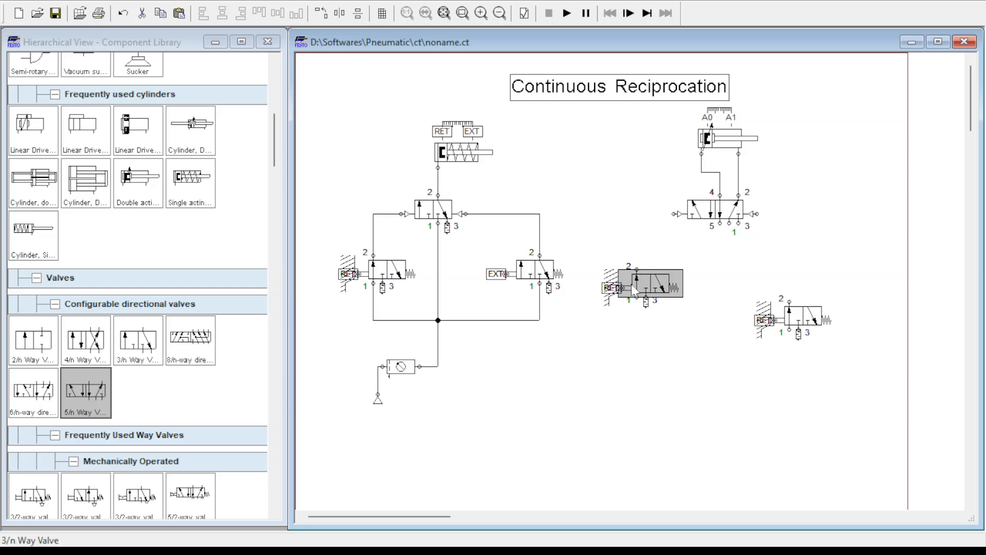
# - Relabel the left pasted valve's roller A0 and the right one's A1, raising the right valve to the left one's height
pyautogui.doubleClick(621, 286)
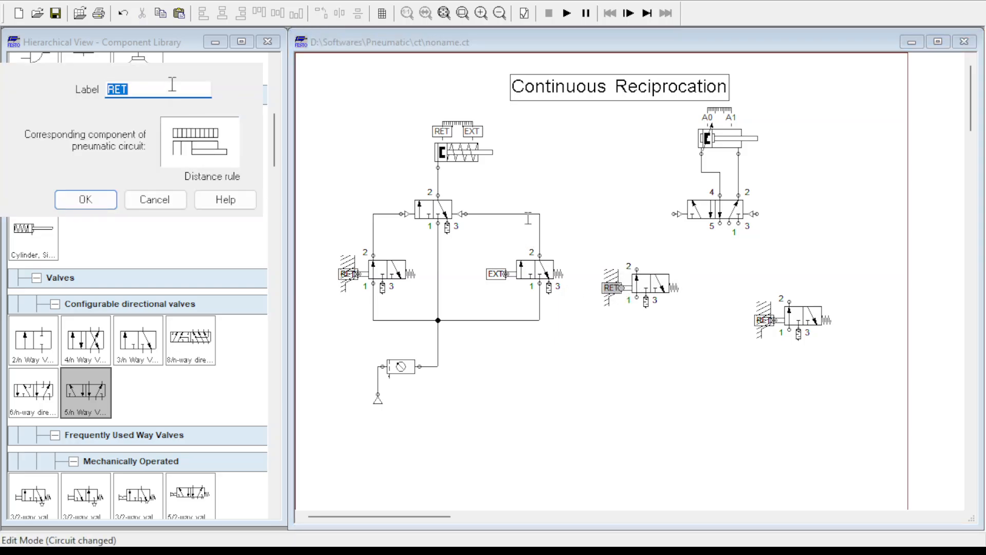
pyautogui.write('A')
pyautogui.click(114, 202)
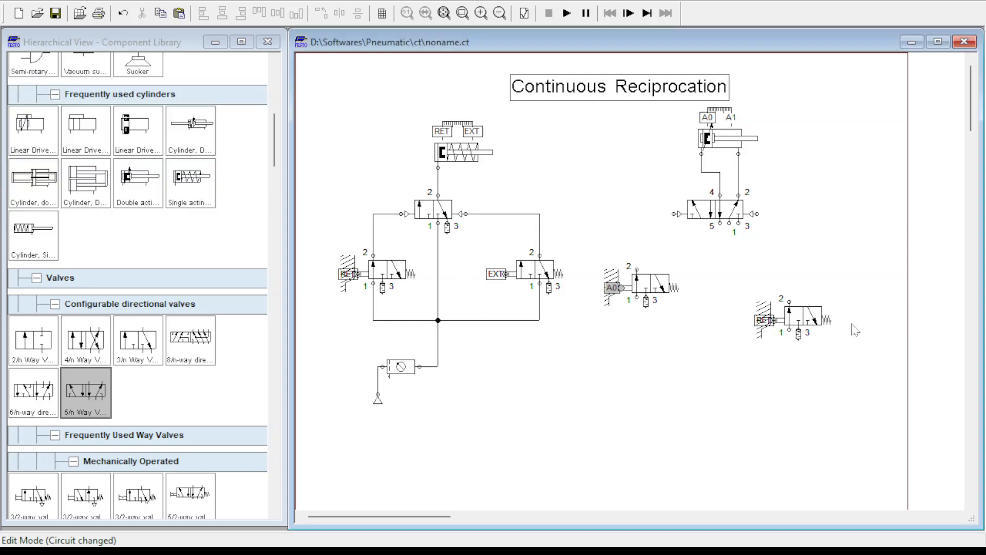
pyautogui.moveTo(774, 321); pyautogui.dragTo(789, 289)
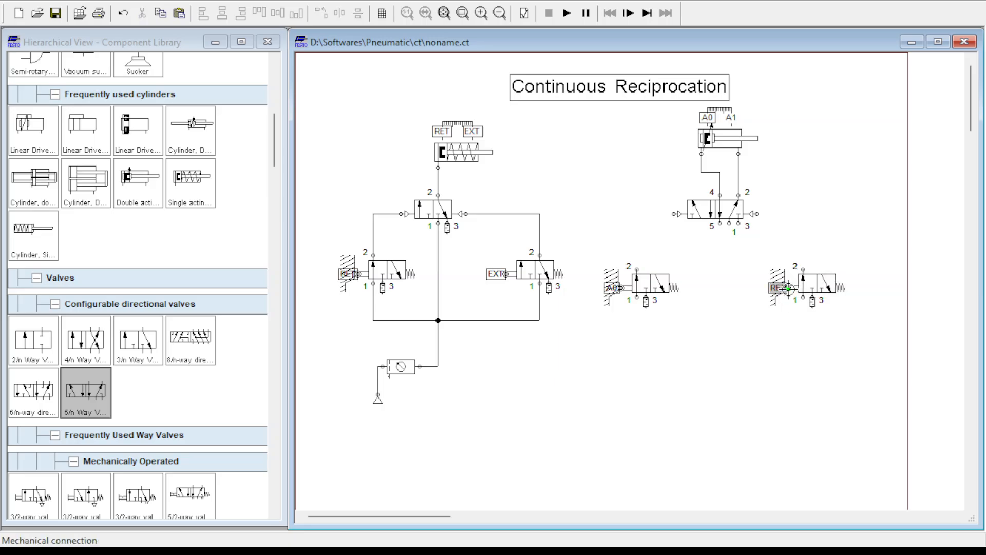
pyautogui.doubleClick(788, 288)
pyautogui.write('A1')
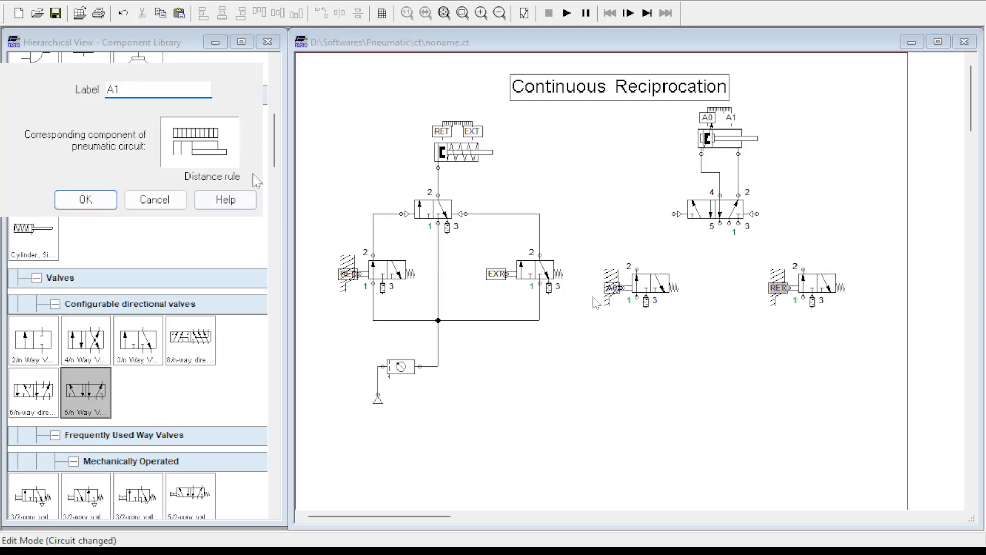
pyautogui.click(85, 197)
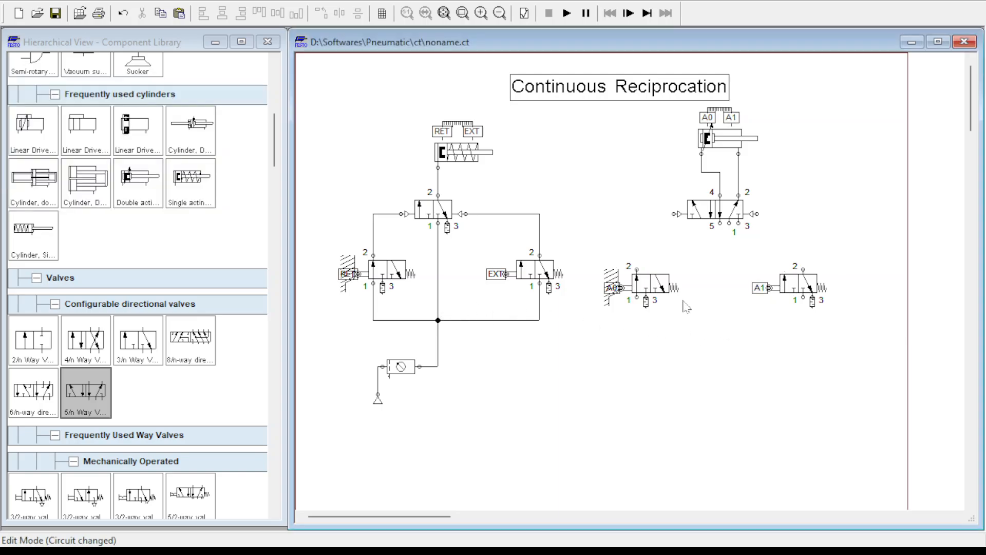
# - Shift the A0 and A1 valves slightly upward, keeping them level with each other, and move the A1 valve a little outward
pyautogui.moveTo(655, 281); pyautogui.dragTo(653, 275)
pyautogui.click(819, 290)
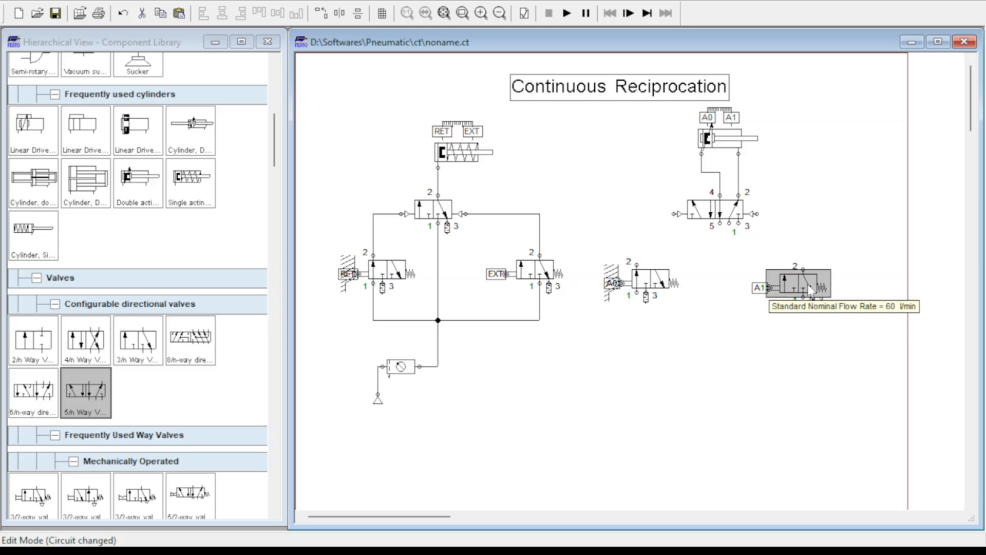
pyautogui.moveTo(819, 290); pyautogui.dragTo(829, 281)
pyautogui.click(678, 374)
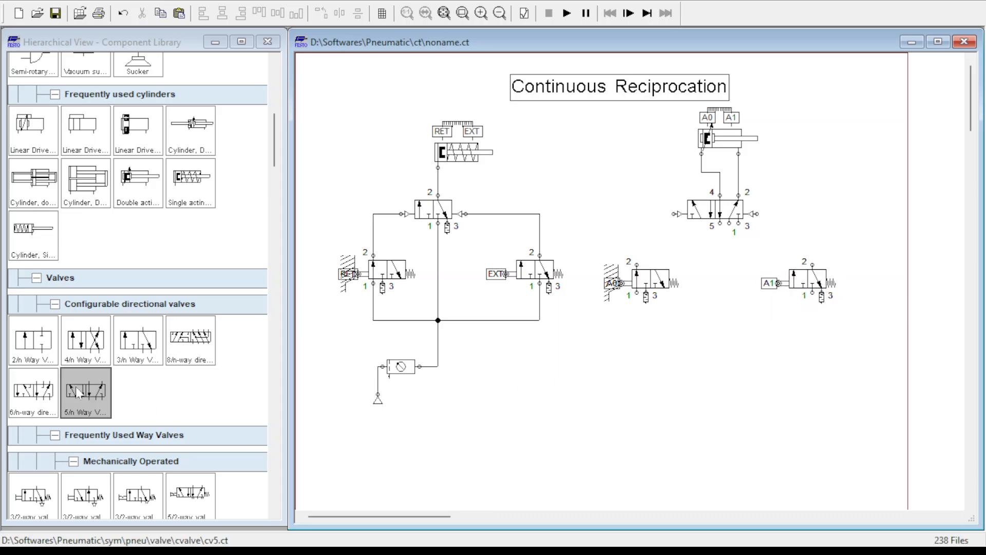
# - Place a compressed air supply below the new valves and connect it to port 1 of both the A0 and A1 valves
pyautogui.scroll(10, 77, 391)
pyautogui.moveTo(33, 135); pyautogui.dragTo(726, 360)
pyautogui.moveTo(637, 292); pyautogui.dragTo(724, 354)
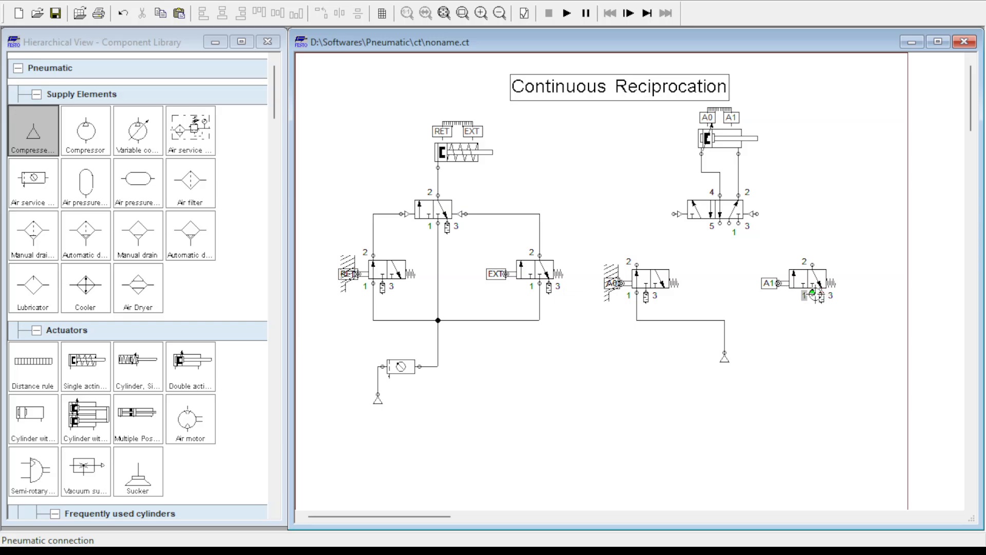
pyautogui.moveTo(741, 313); pyautogui.dragTo(725, 320)
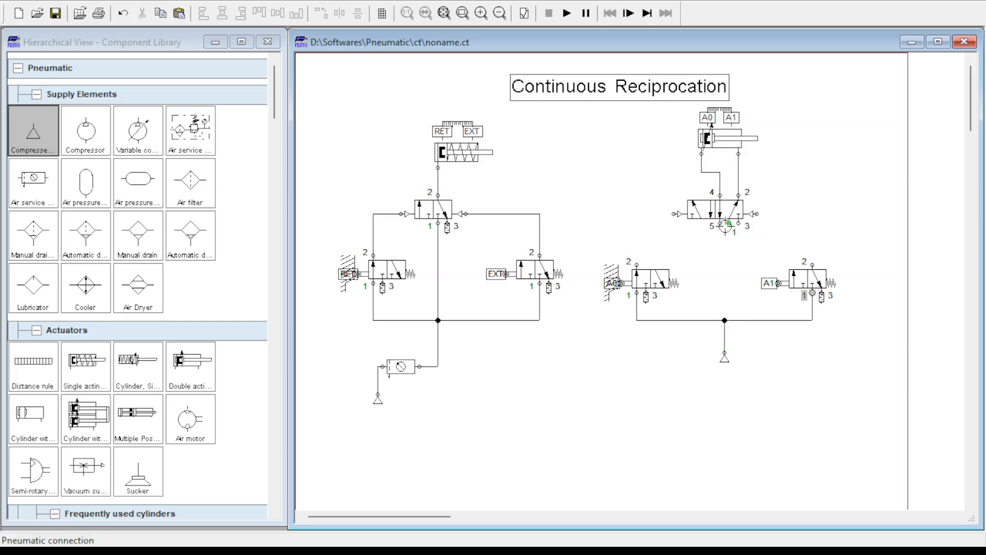
# - Connect the 5/n way valve's port 1 to the supply junction and its left and right pilot ports to port 2 of valves A0 and A1
pyautogui.moveTo(730, 225); pyautogui.dragTo(725, 320)
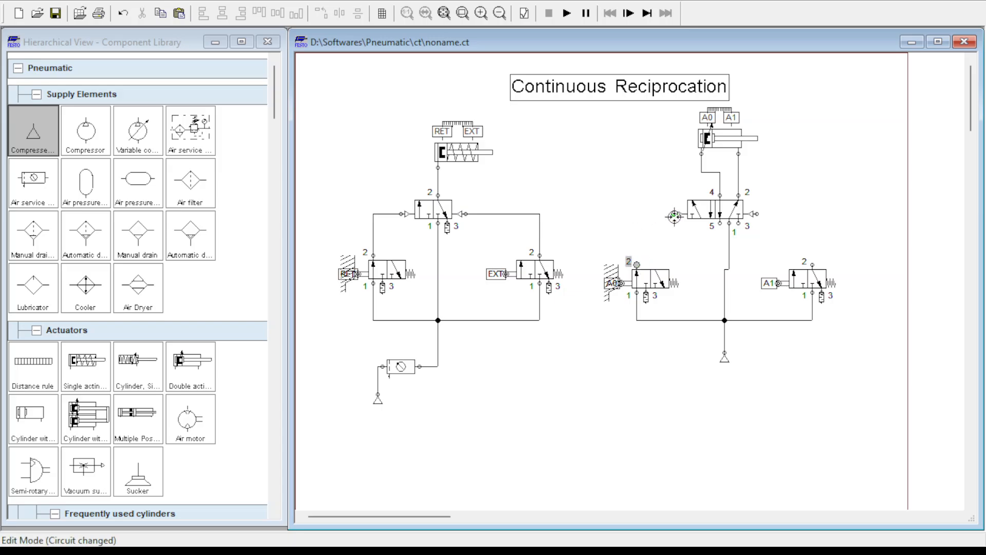
pyautogui.moveTo(637, 265); pyautogui.dragTo(674, 217)
pyautogui.moveTo(812, 264); pyautogui.dragTo(757, 214)
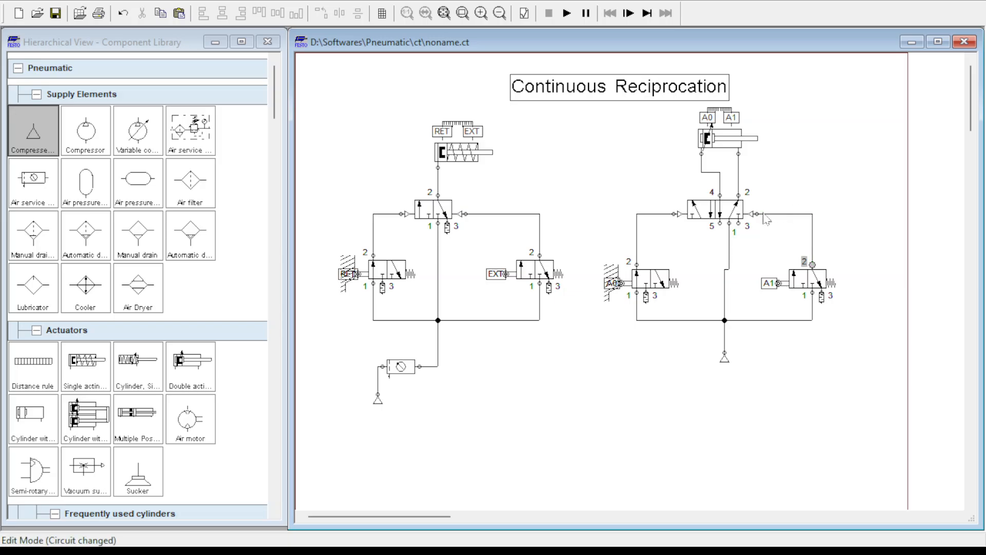
# - Set the terminators of exhaust ports 5 and 3 on the 5/n way valve to silencers
pyautogui.doubleClick(721, 223)
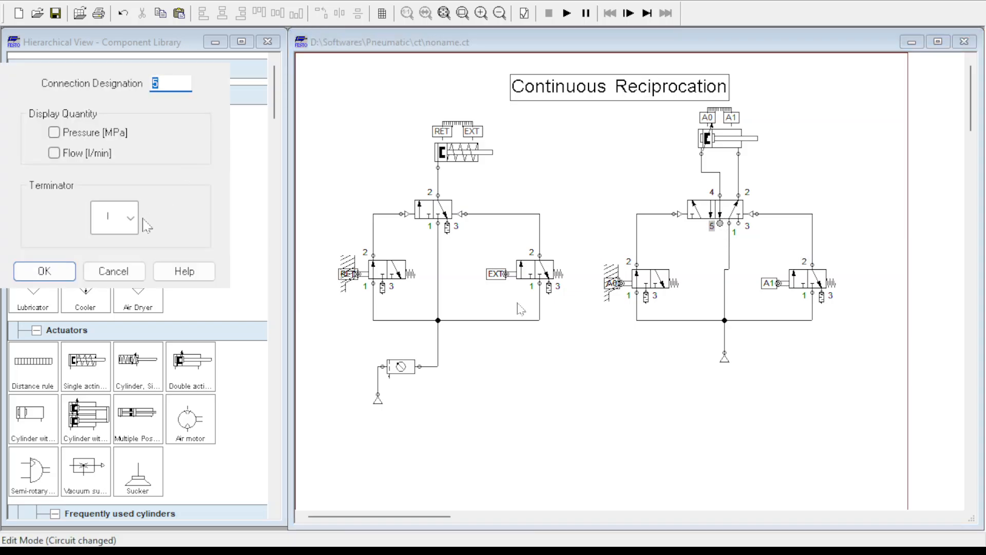
pyautogui.click(132, 225)
pyautogui.click(497, 431)
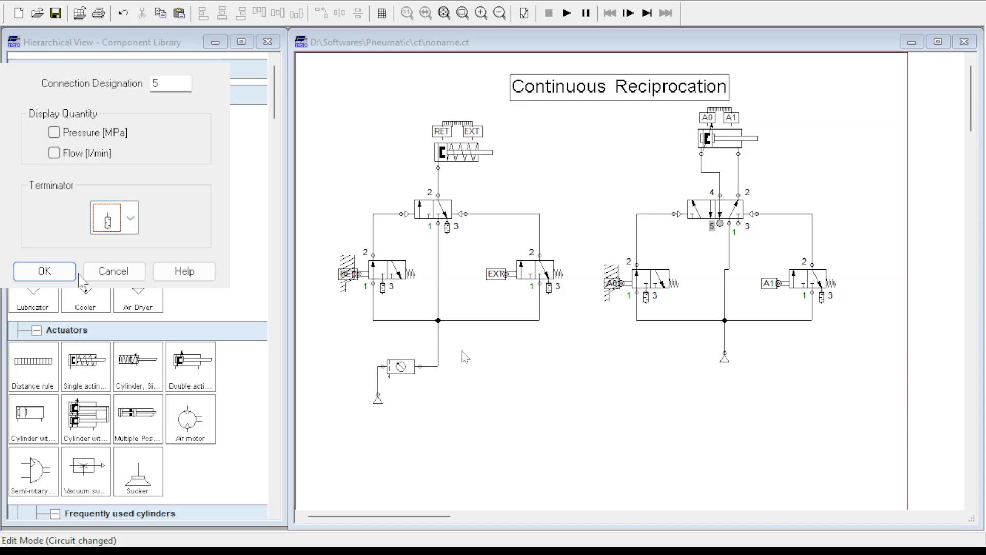
pyautogui.click(74, 273)
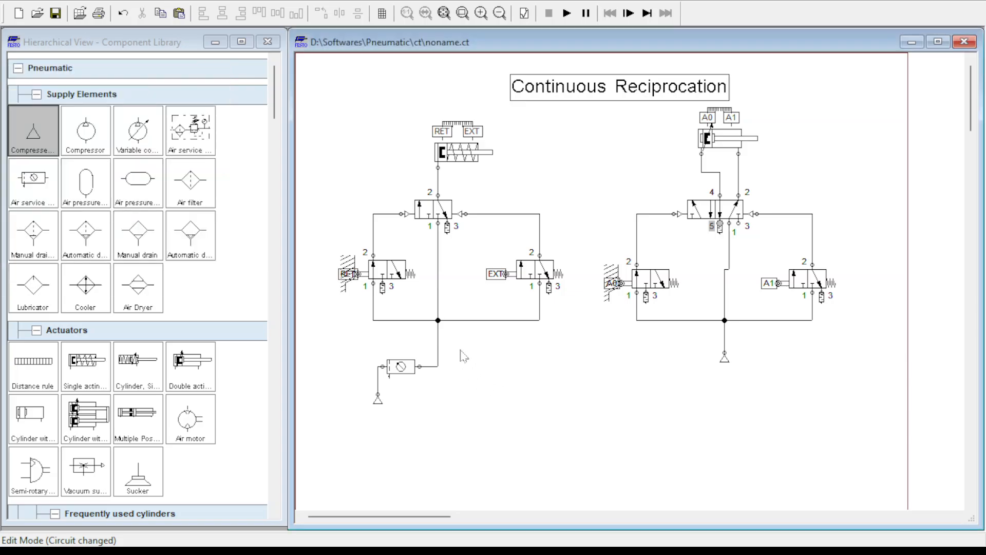
pyautogui.doubleClick(740, 223)
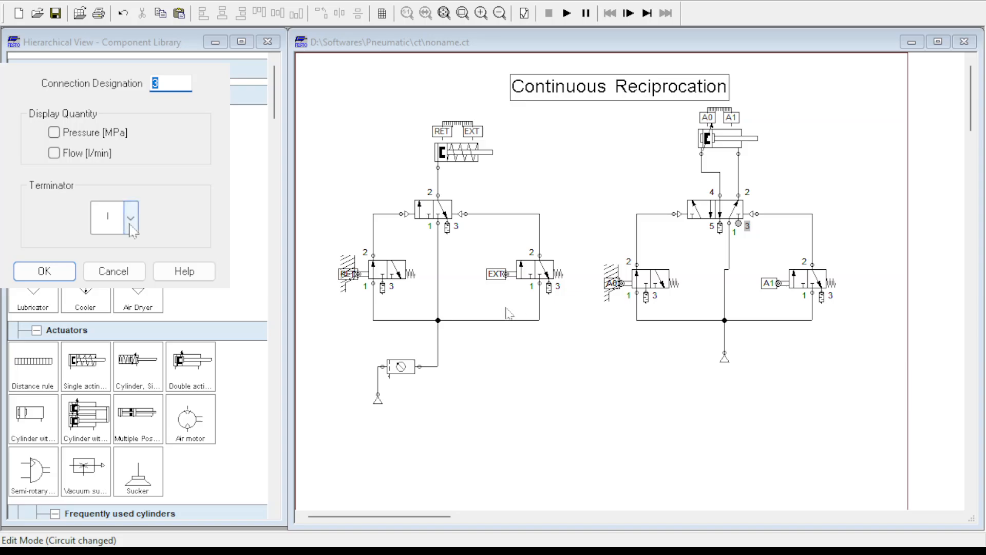
pyautogui.press('Down')
pyautogui.press('Return')
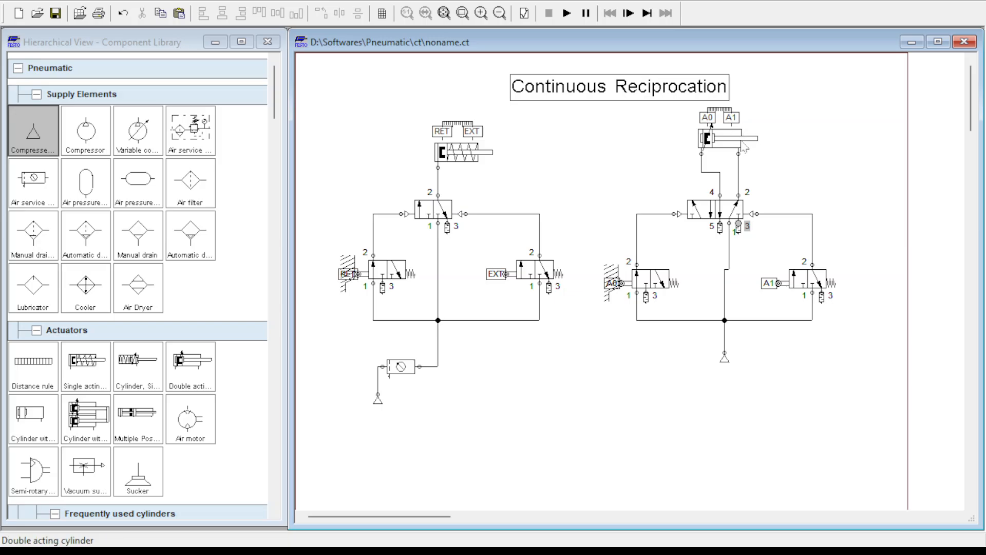
# - Simulate the double acting cylinder circuit to check its continuous reciprocation, stop the simulation, and review both finished circuits together
pyautogui.moveTo(743, 148)
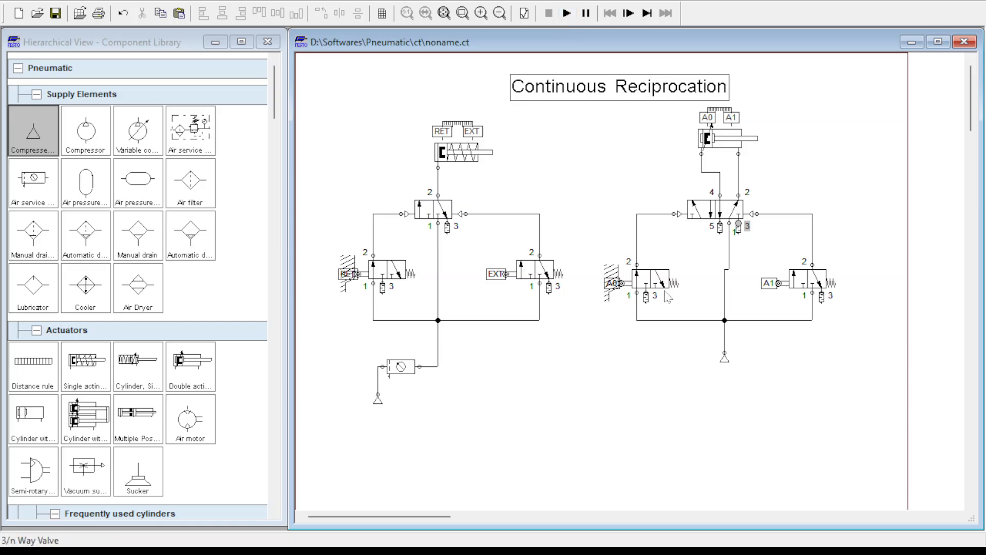
pyautogui.scroll(2, 715, 386)
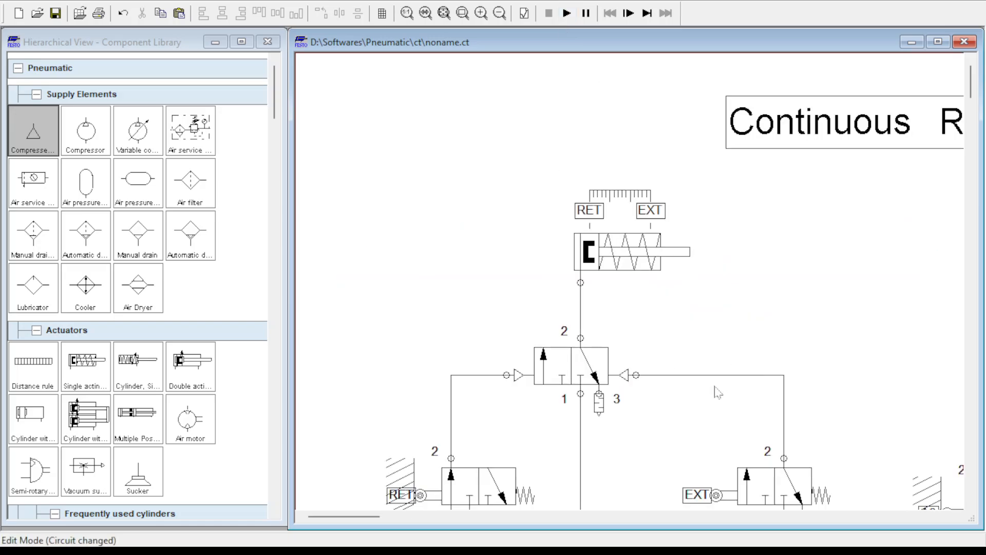
pyautogui.moveTo(373, 516); pyautogui.dragTo(425, 520)
pyautogui.scroll(-2, 552, 395)
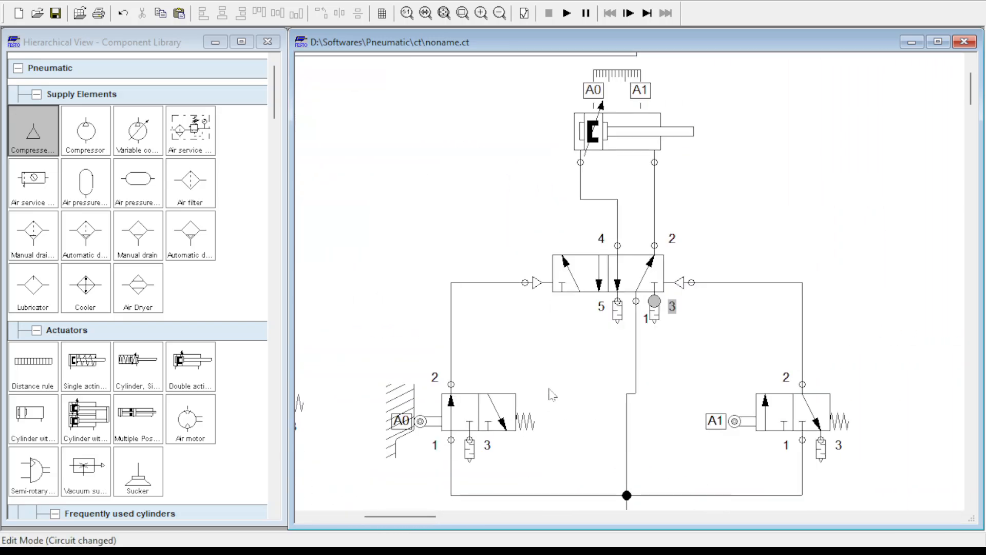
pyautogui.scroll(-1, 551, 395)
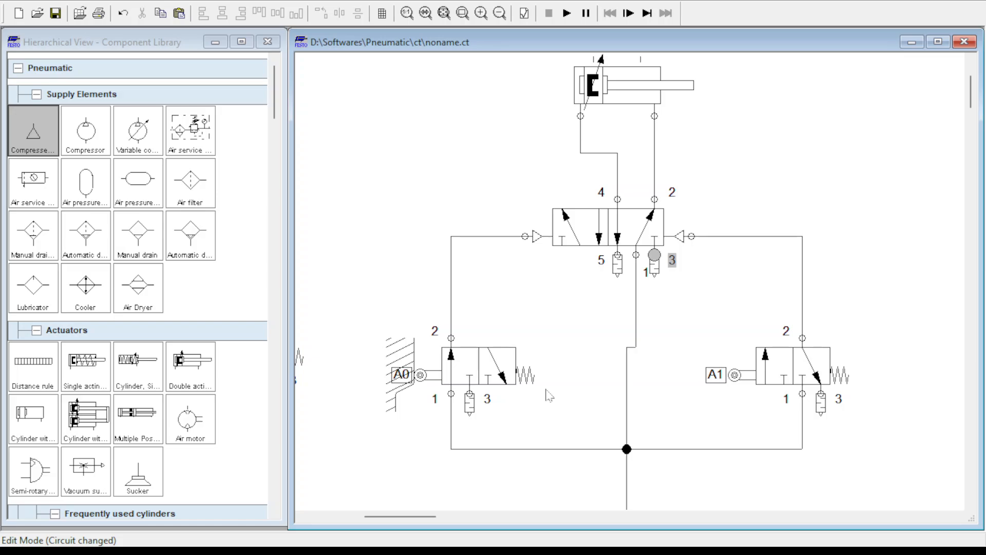
pyautogui.scroll(-1, 579, 379)
pyautogui.scroll(2, 574, 384)
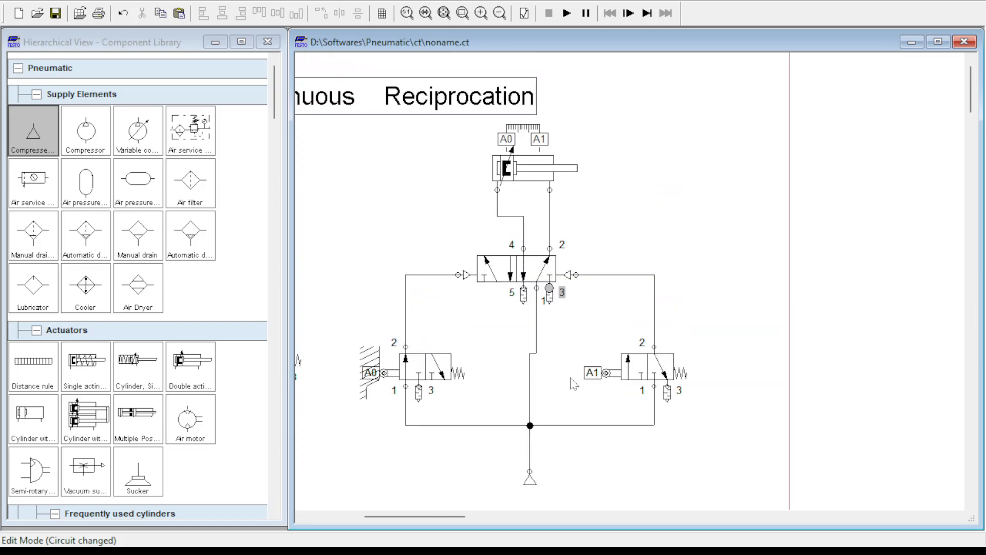
pyautogui.moveTo(436, 516); pyautogui.dragTo(440, 515)
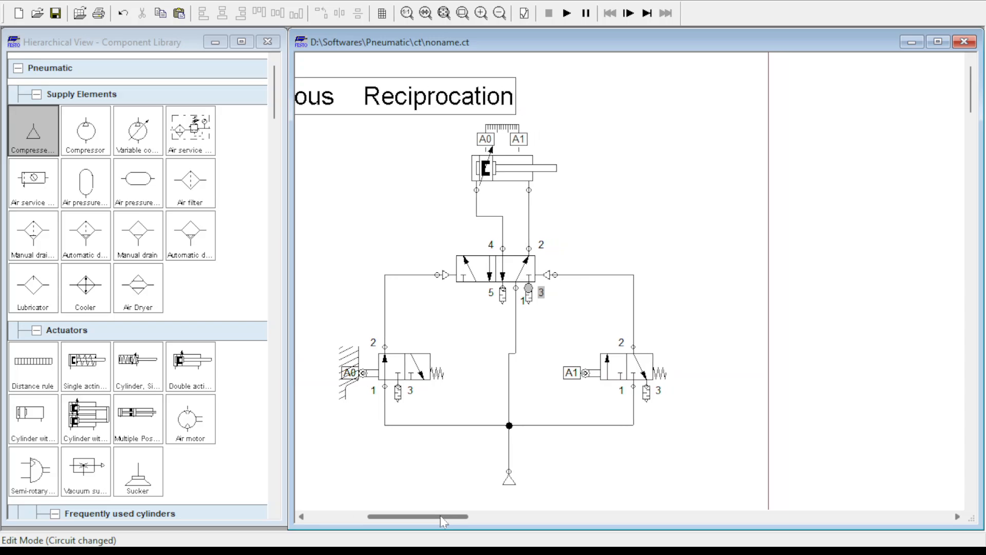
pyautogui.click(567, 12)
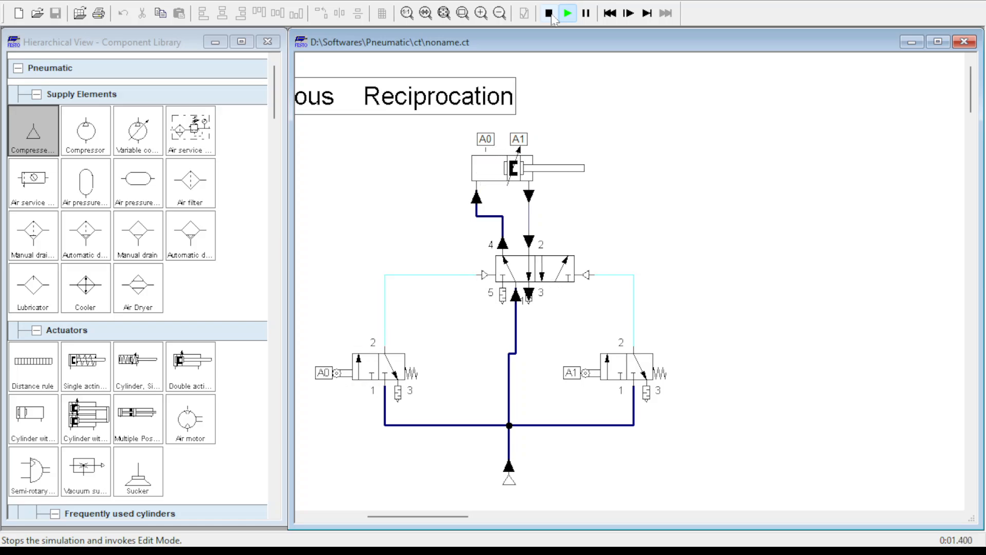
pyautogui.click(551, 16)
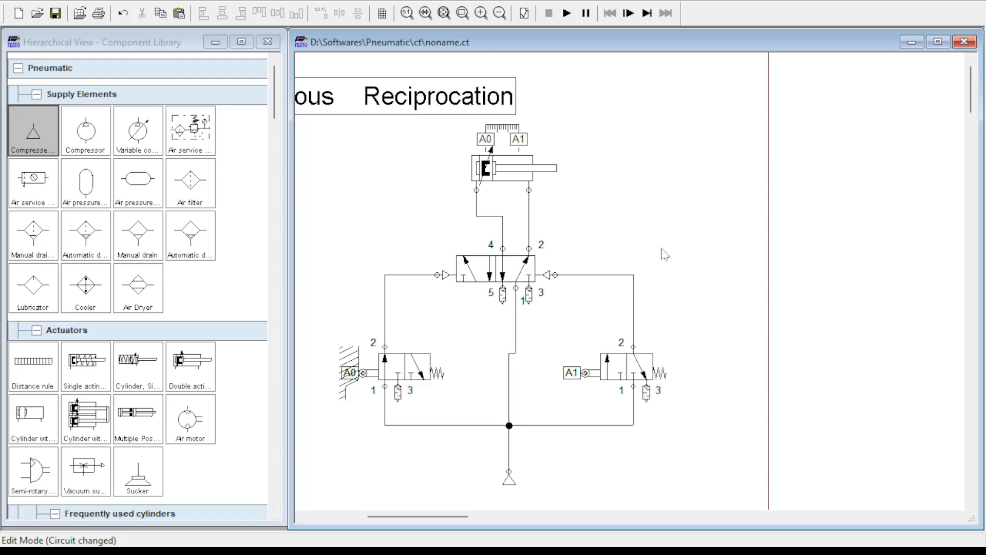
pyautogui.scroll(-2, 665, 254)
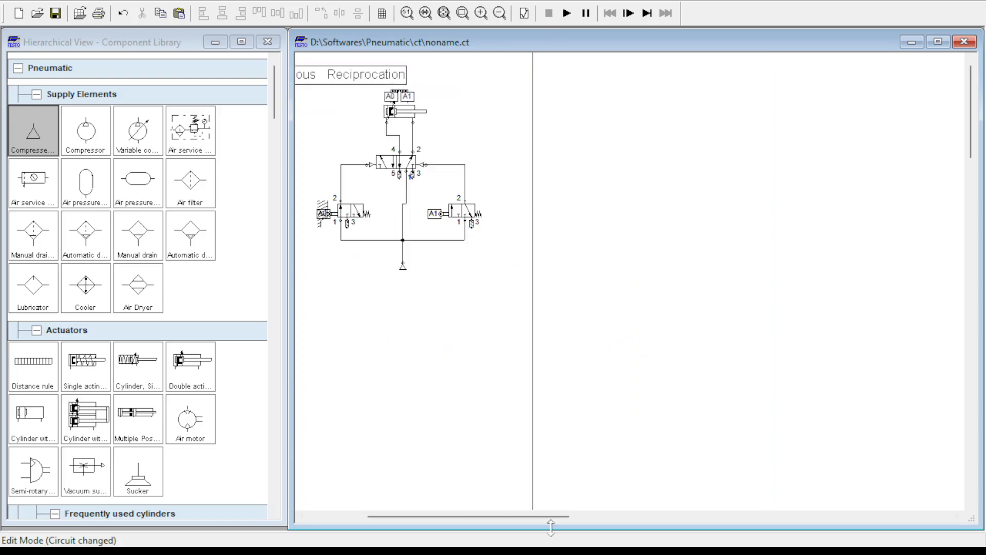
pyautogui.moveTo(555, 516); pyautogui.dragTo(496, 516)
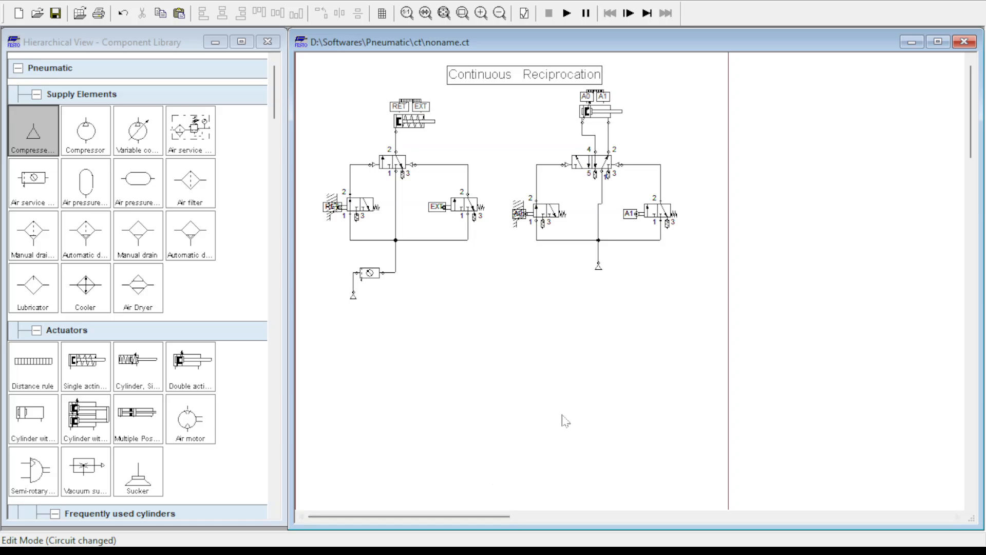